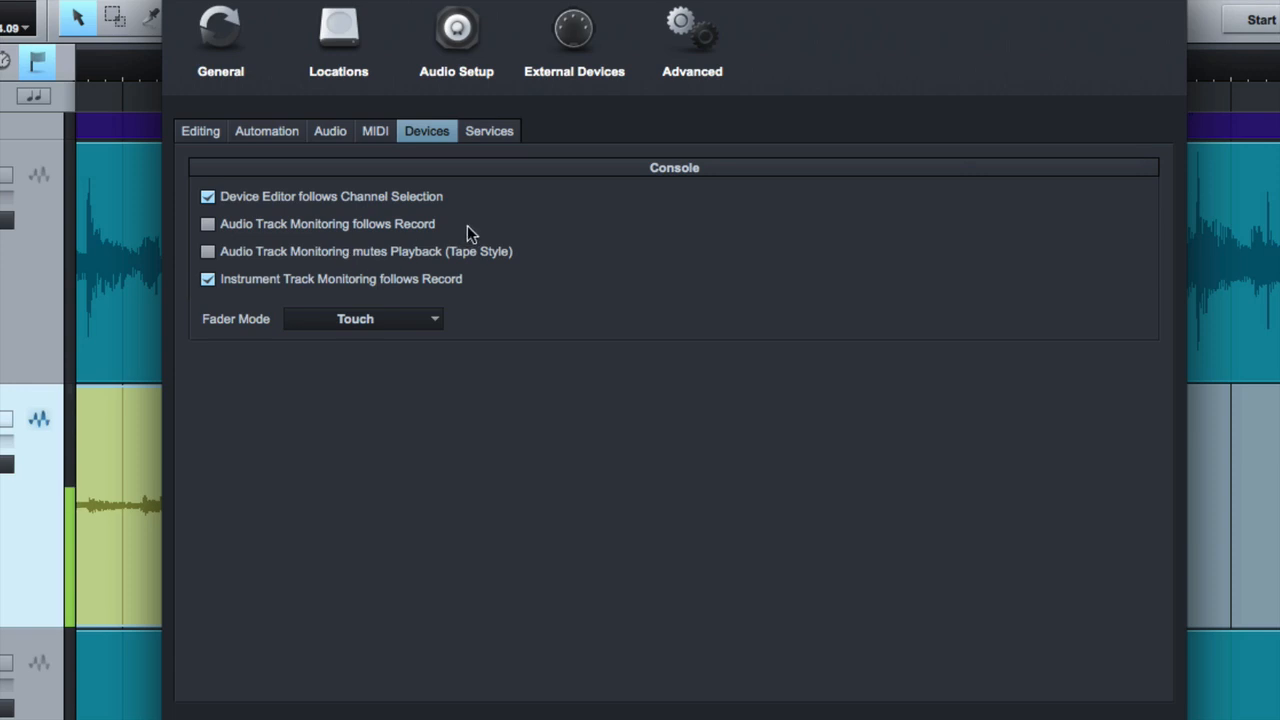
# - Review the console monitoring options without changing them, and turn input monitoring on the X Vox track off and back on
pyautogui.click(700, 38)
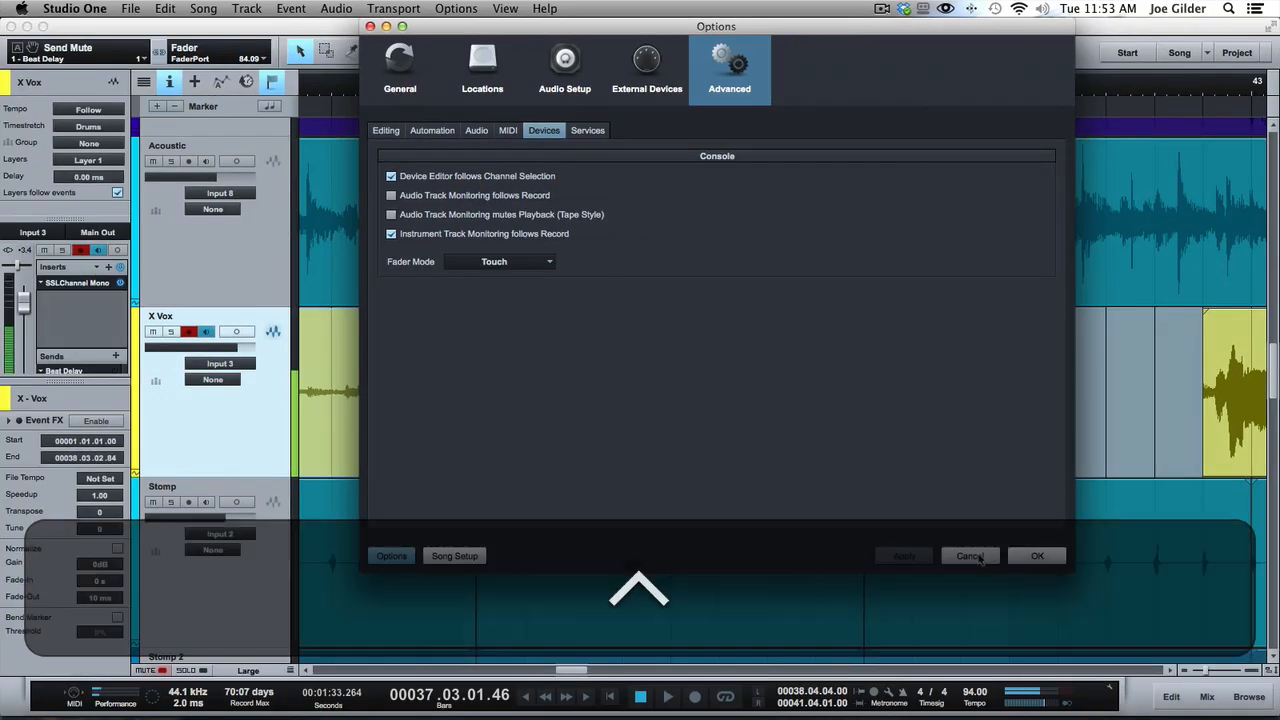
pyautogui.click(972, 556)
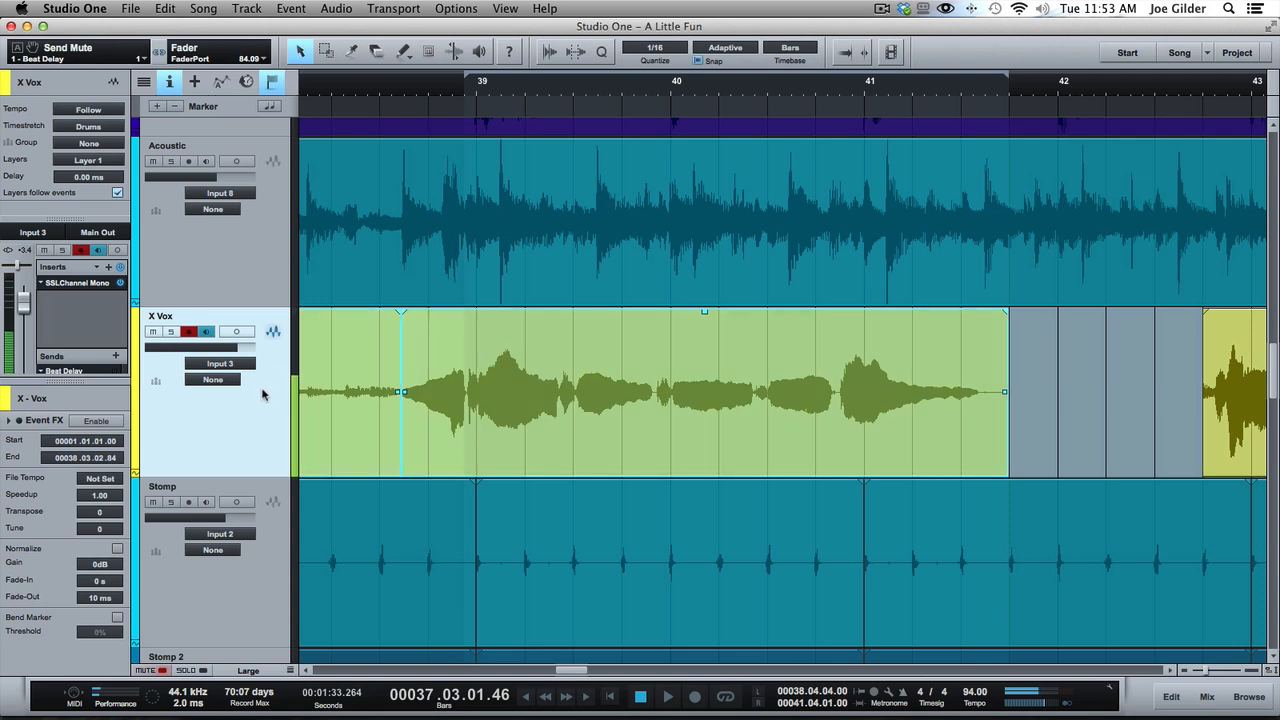
pyautogui.click(205, 338)
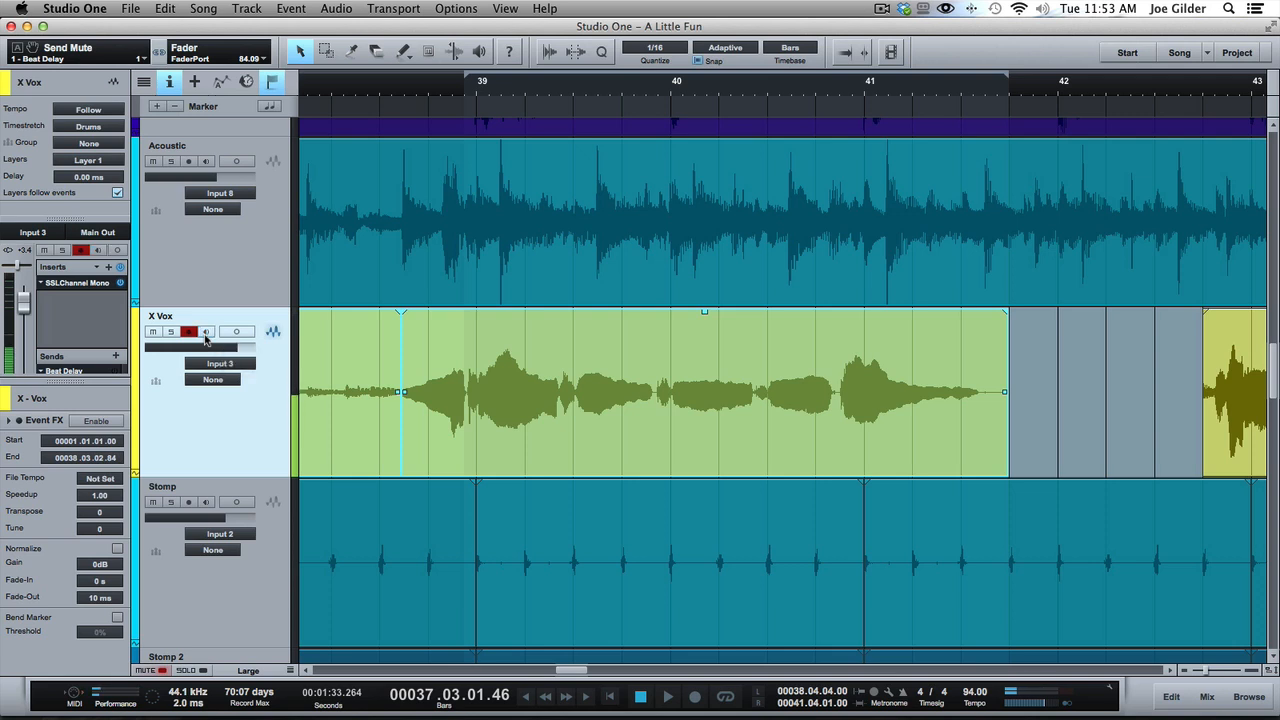
pyautogui.click(206, 336)
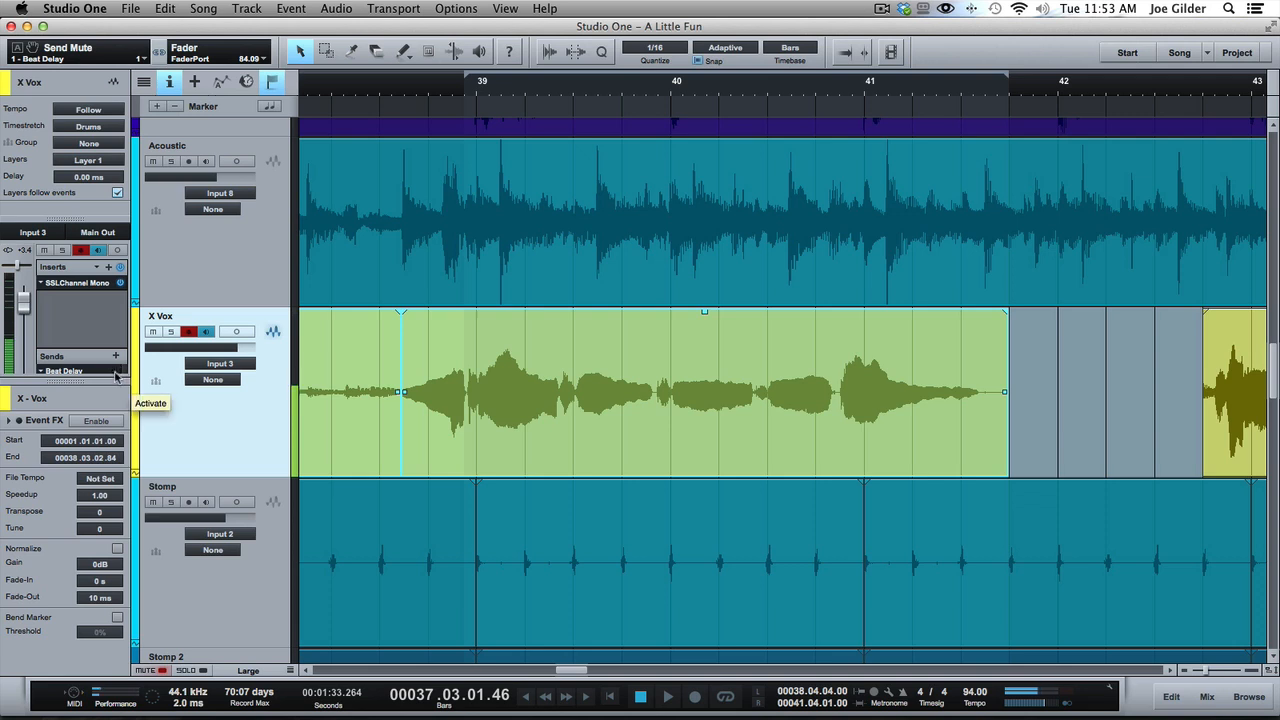
# - Enlarge the X Vox channel section to reveal its sends and deactivate the Beat Delay send
pyautogui.moveTo(118, 386); pyautogui.dragTo(122, 516)
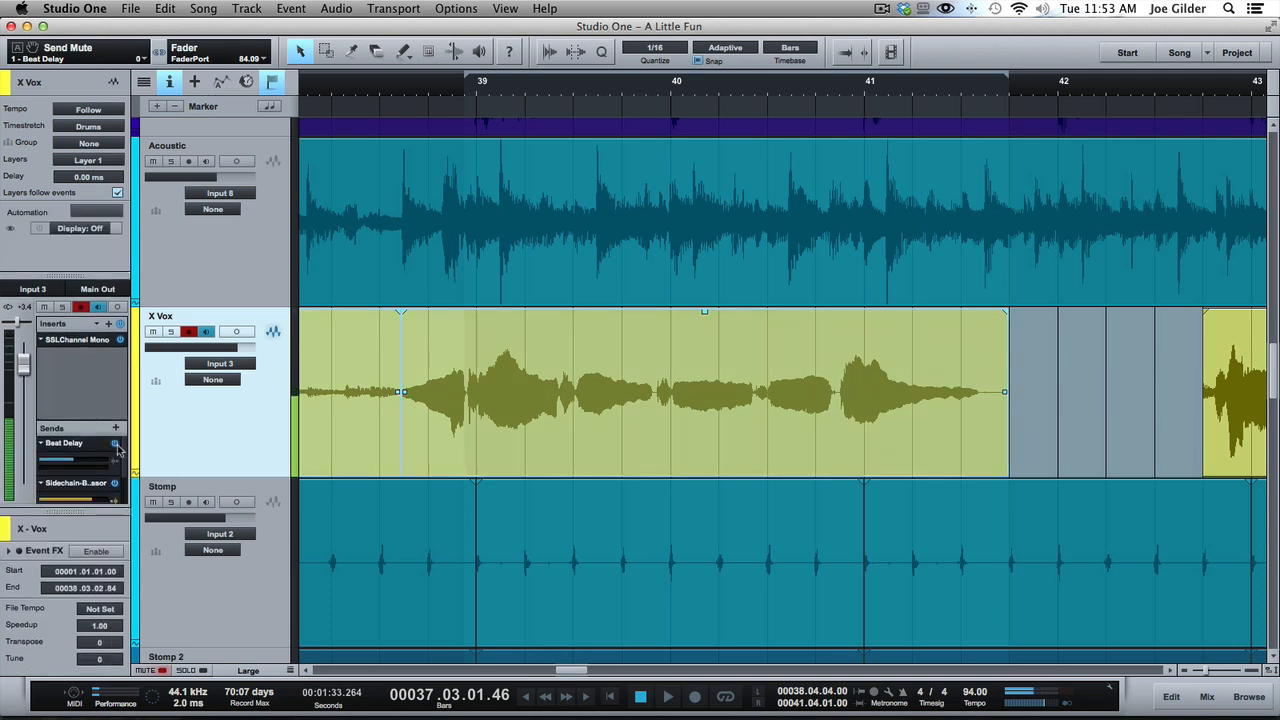
pyautogui.click(116, 444)
pyautogui.click(225, 437)
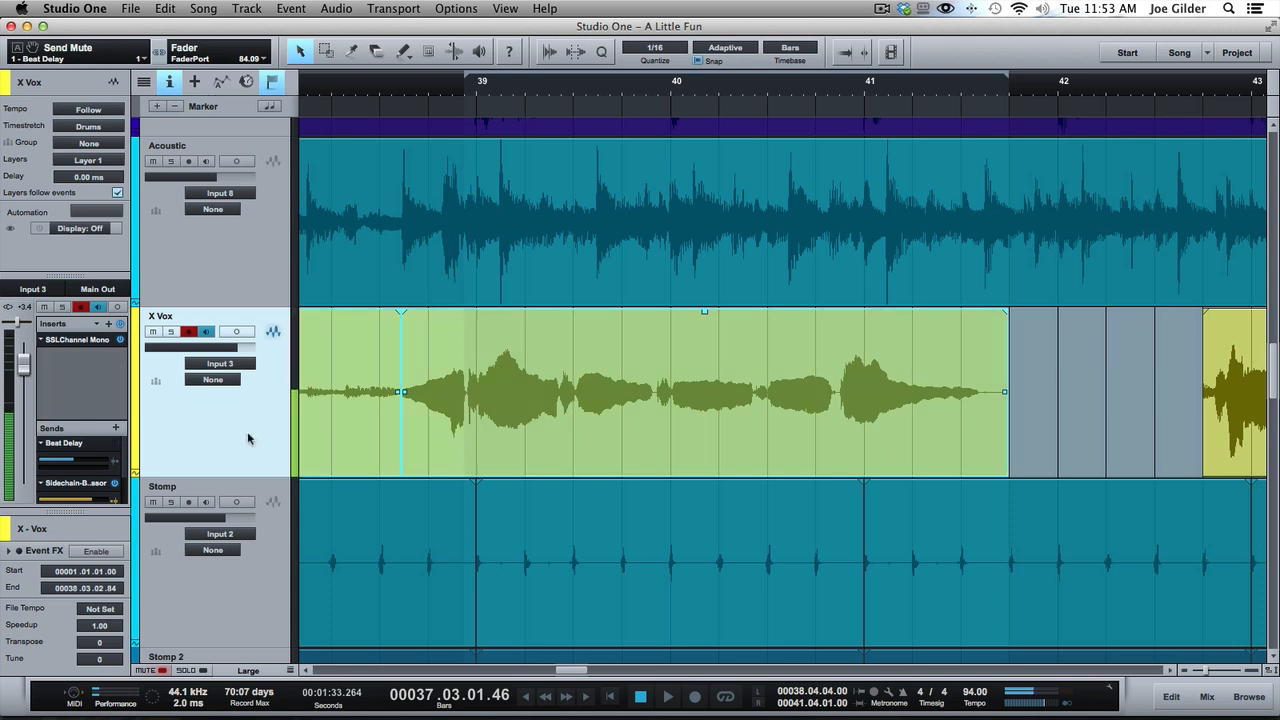
# - Play from 00038.01.01.00 and punch in a new recording on the X Vox track from just before bar 41
pyautogui.click(394, 87)
pyautogui.click(838, 392)
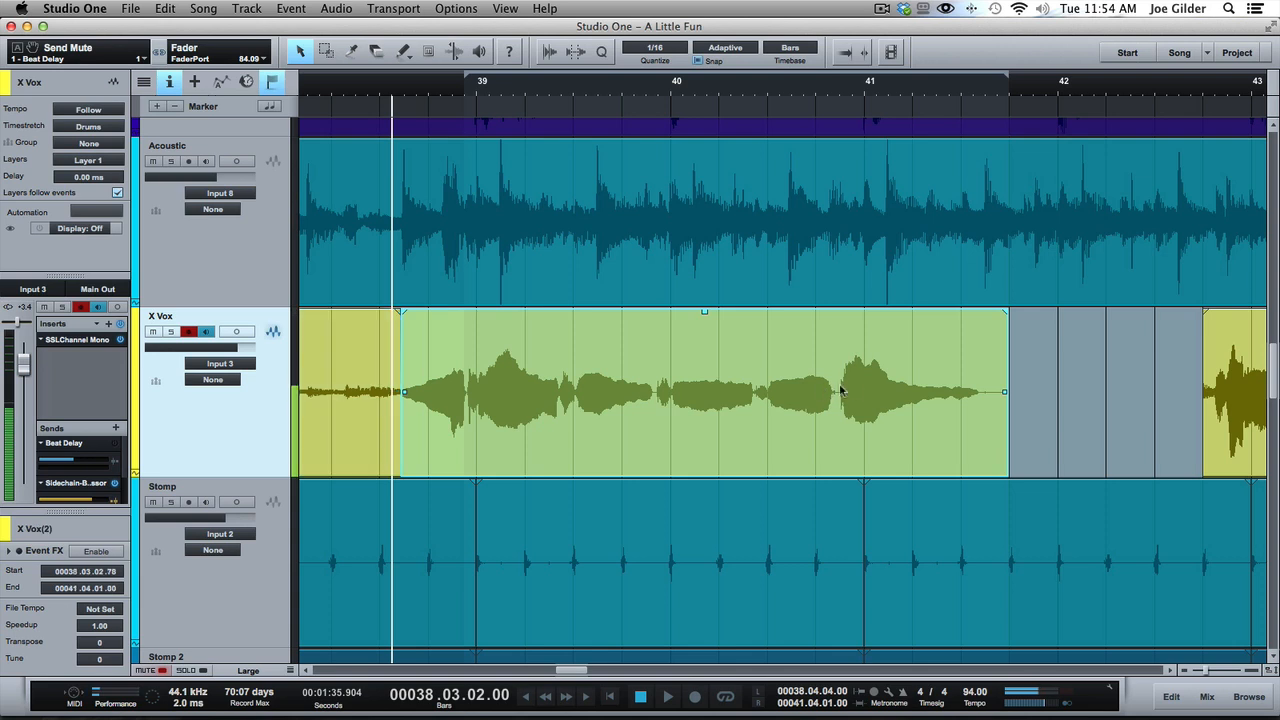
pyautogui.click(335, 83)
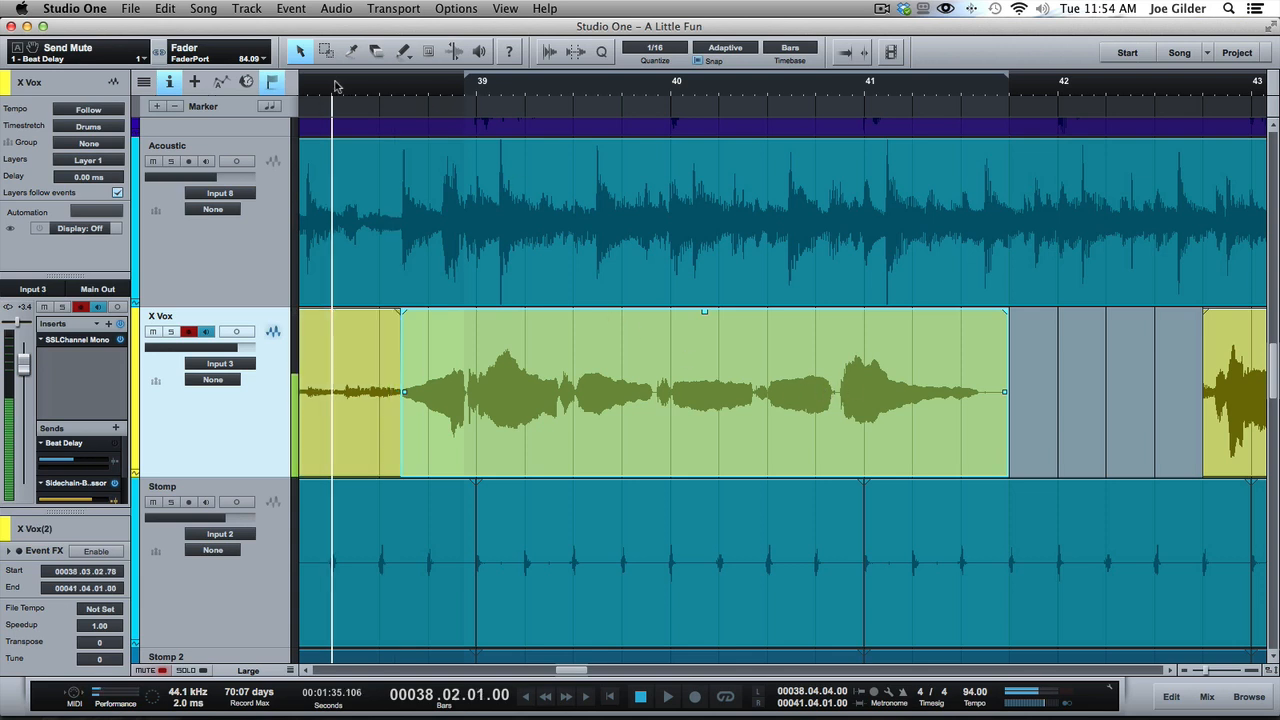
pyautogui.press('space')
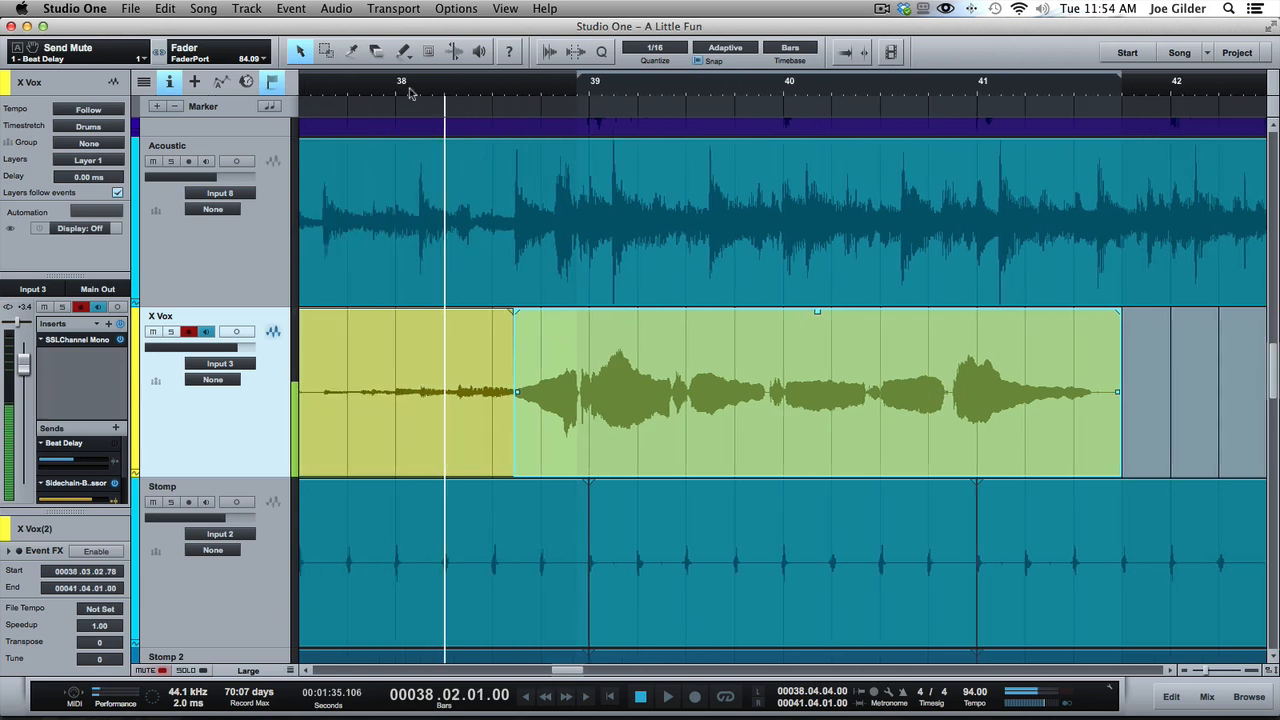
pyautogui.click(395, 88)
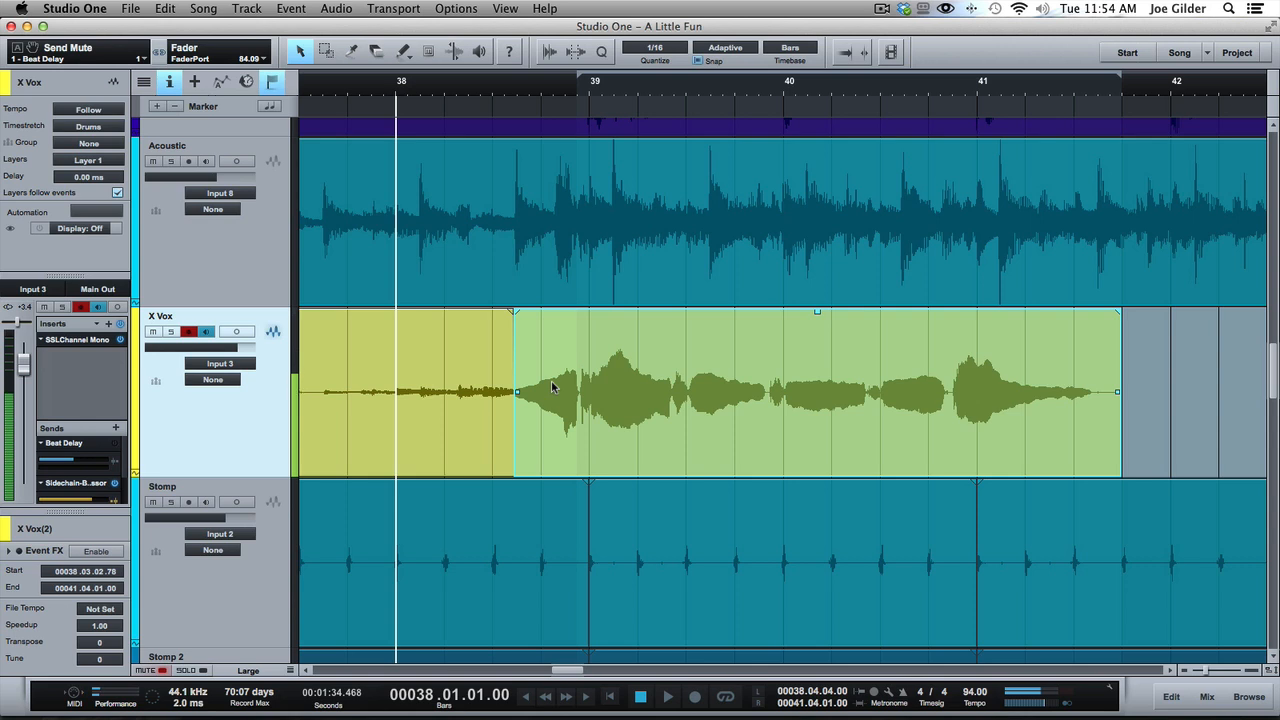
pyautogui.press('space')
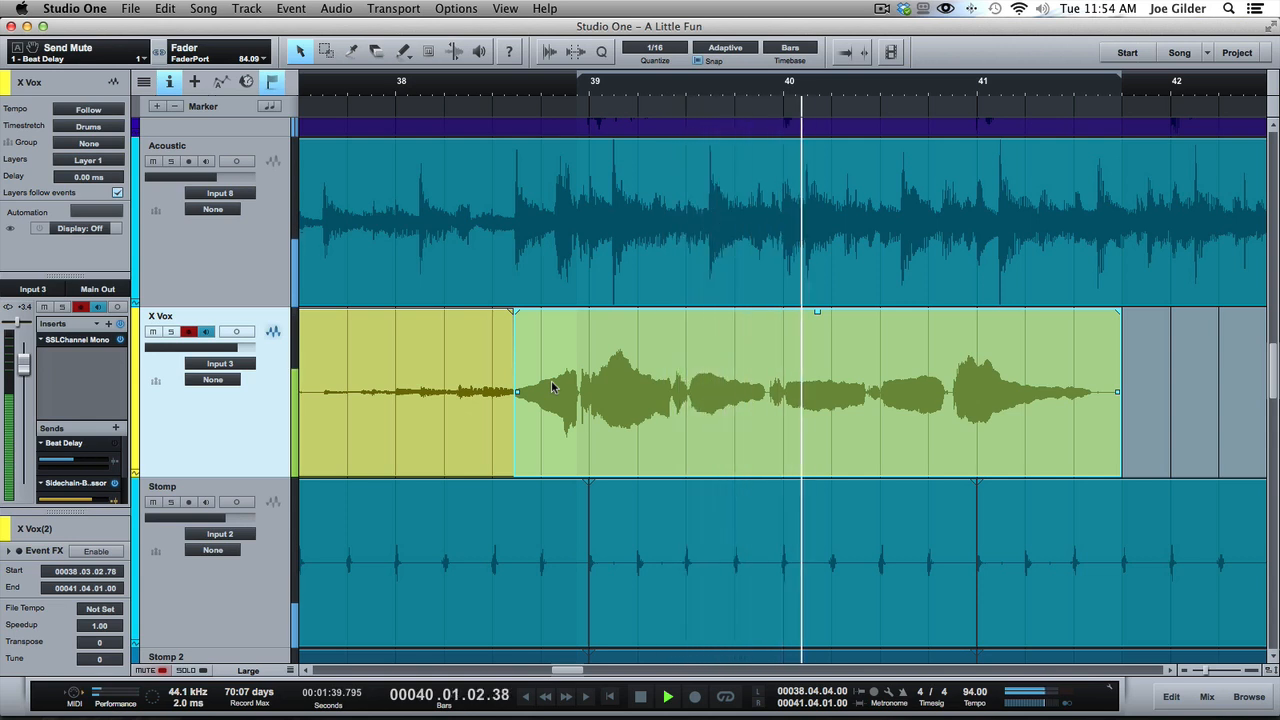
pyautogui.press('KP_Multiply')
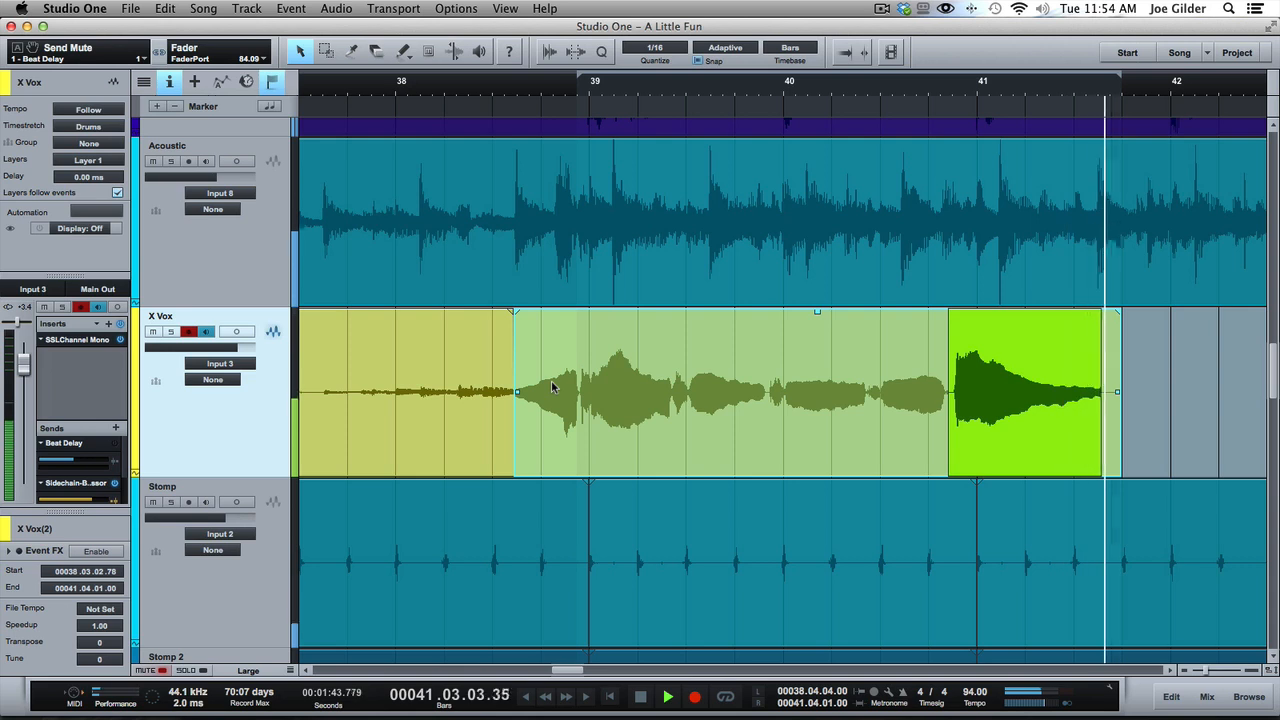
pyautogui.press('space')
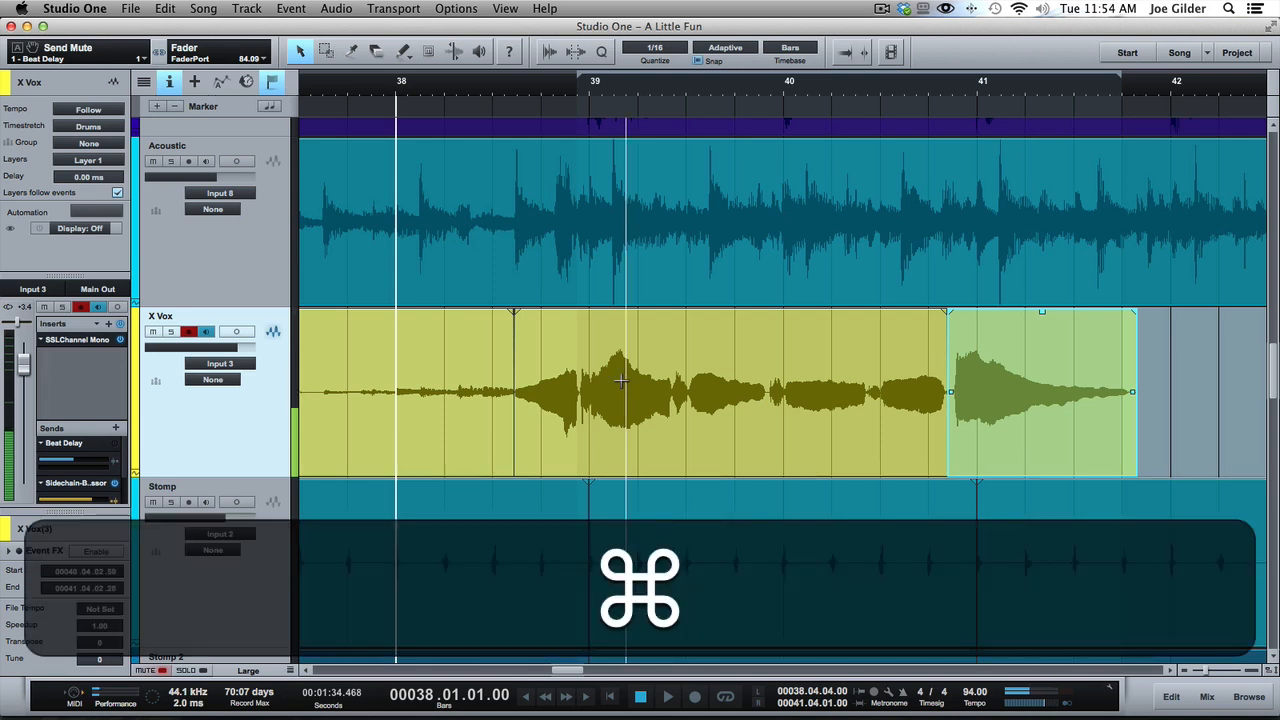
# - Enable "Audio Track Monitoring mutes Playback (Tape Style)" in the advanced device options and confirm the change
pyautogui.press('super+comma')
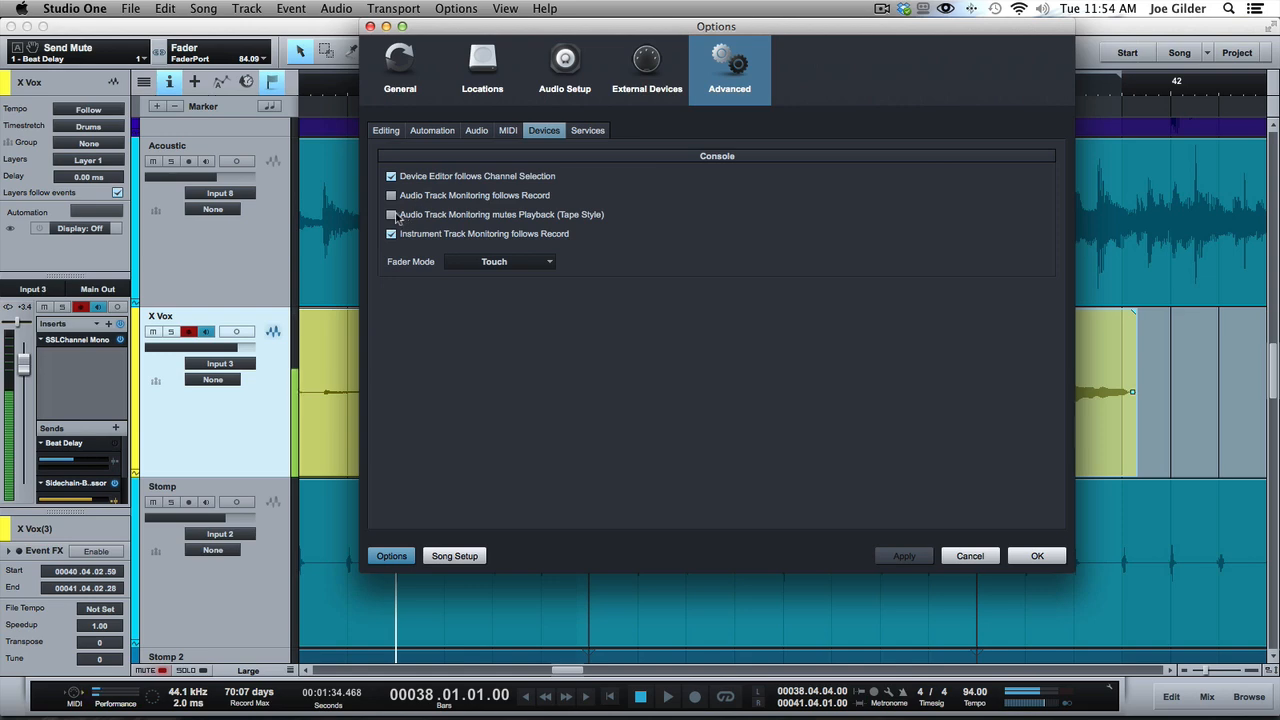
pyautogui.press('ctrl')
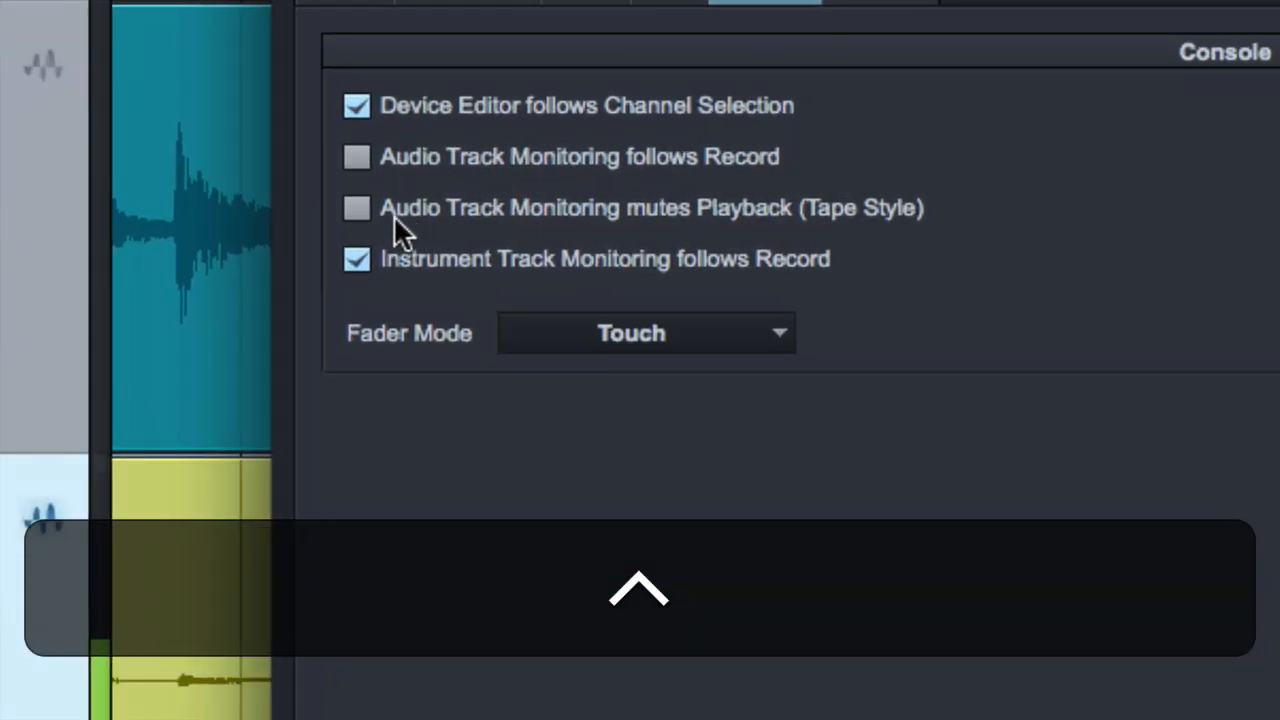
pyautogui.click(358, 210)
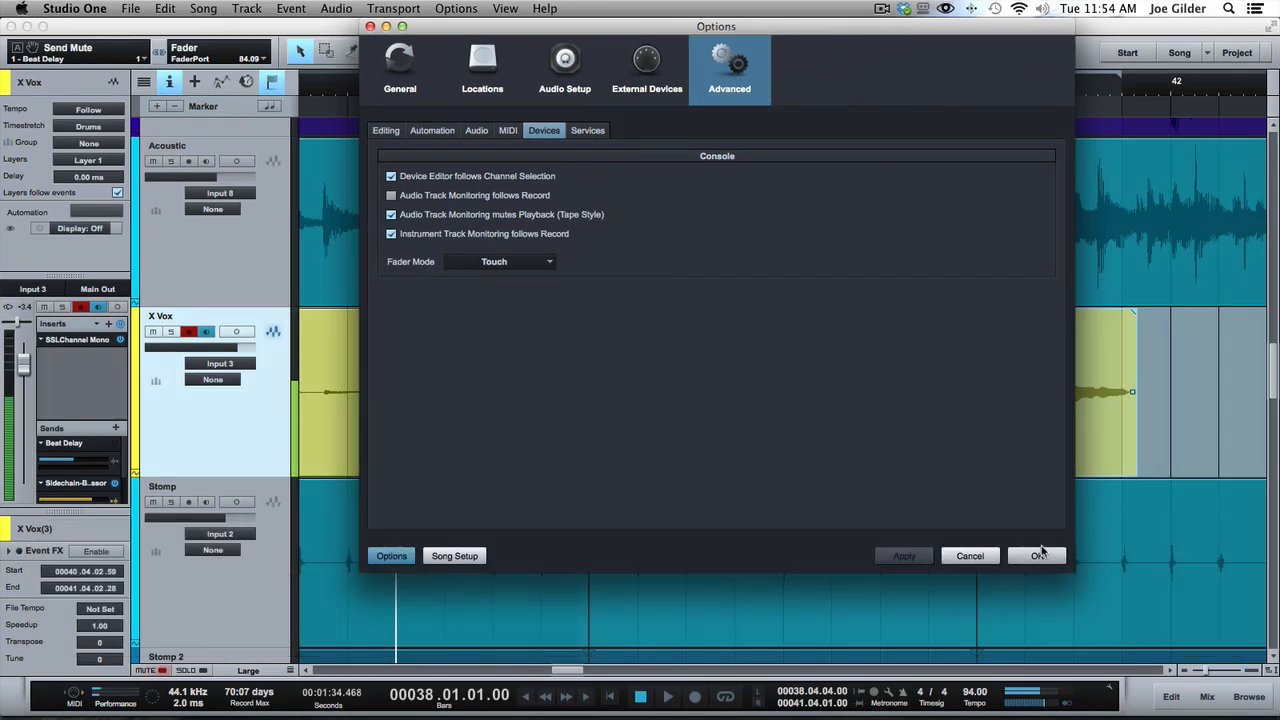
pyautogui.click(1037, 557)
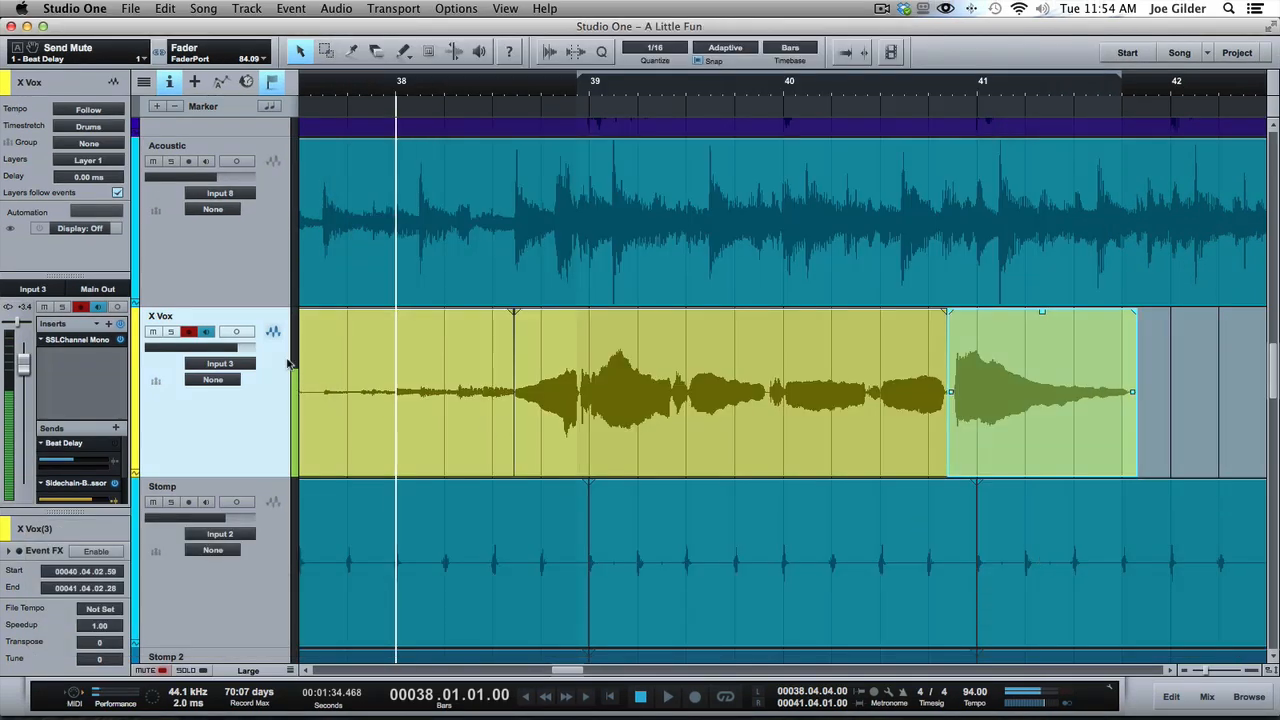
# - Move the playback position back to 00036.03.02.00 and briefly play the song from there
pyautogui.hscroll(-3, 591, 400)
pyautogui.click(335, 81)
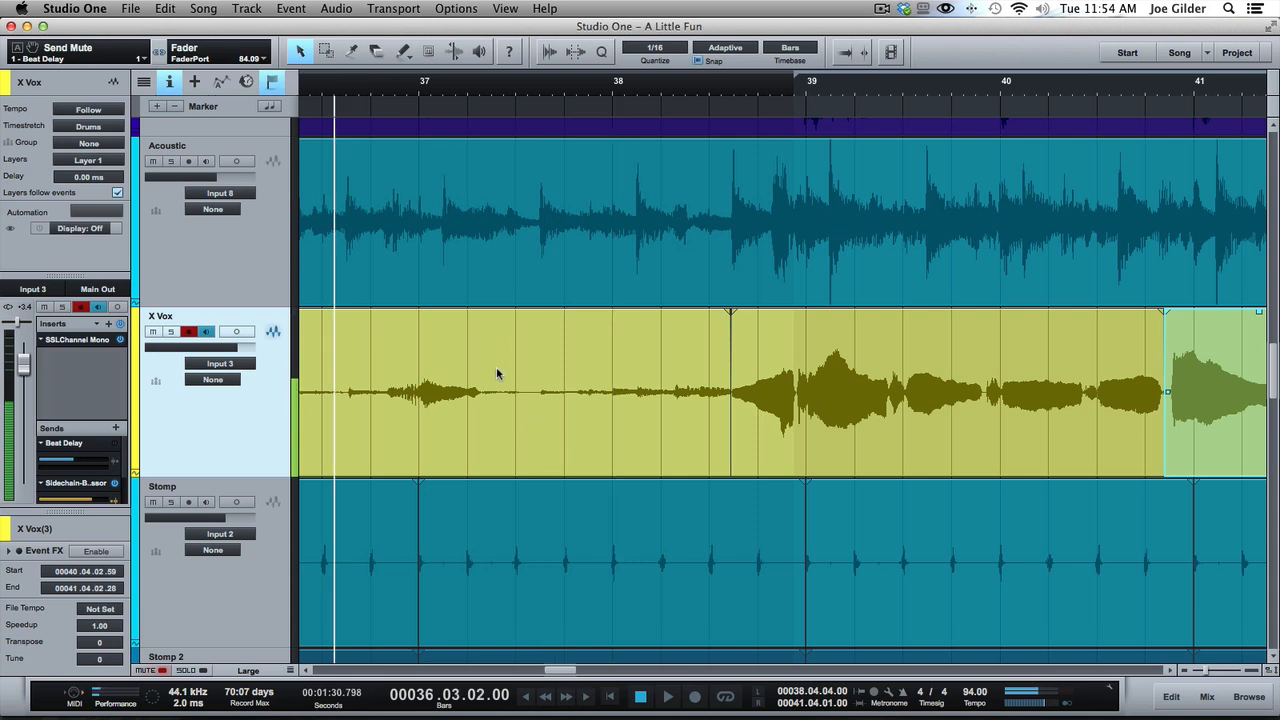
pyautogui.press('space')
pyautogui.press('space')
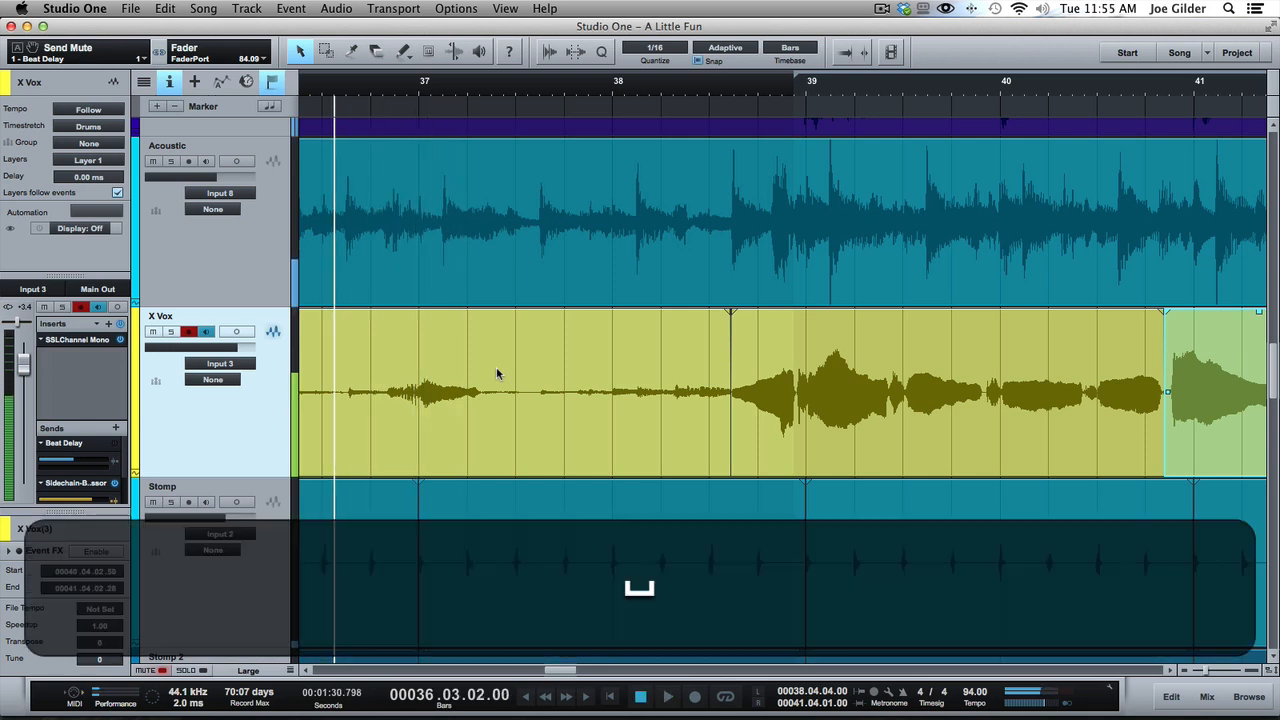
# - Select the X Vox event starting midway through bar 38 and play from 00038.03.02.00 to check tape-style monitoring
pyautogui.click(466, 387)
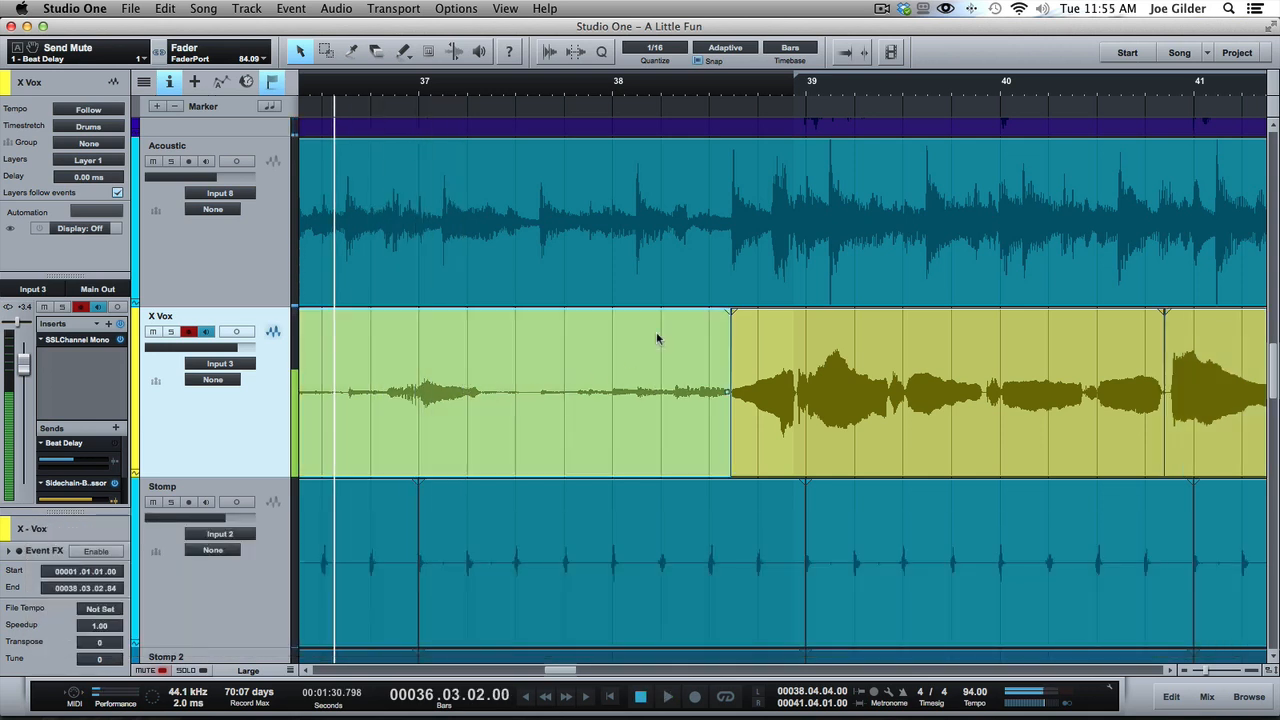
pyautogui.click(924, 384)
pyautogui.click(721, 93)
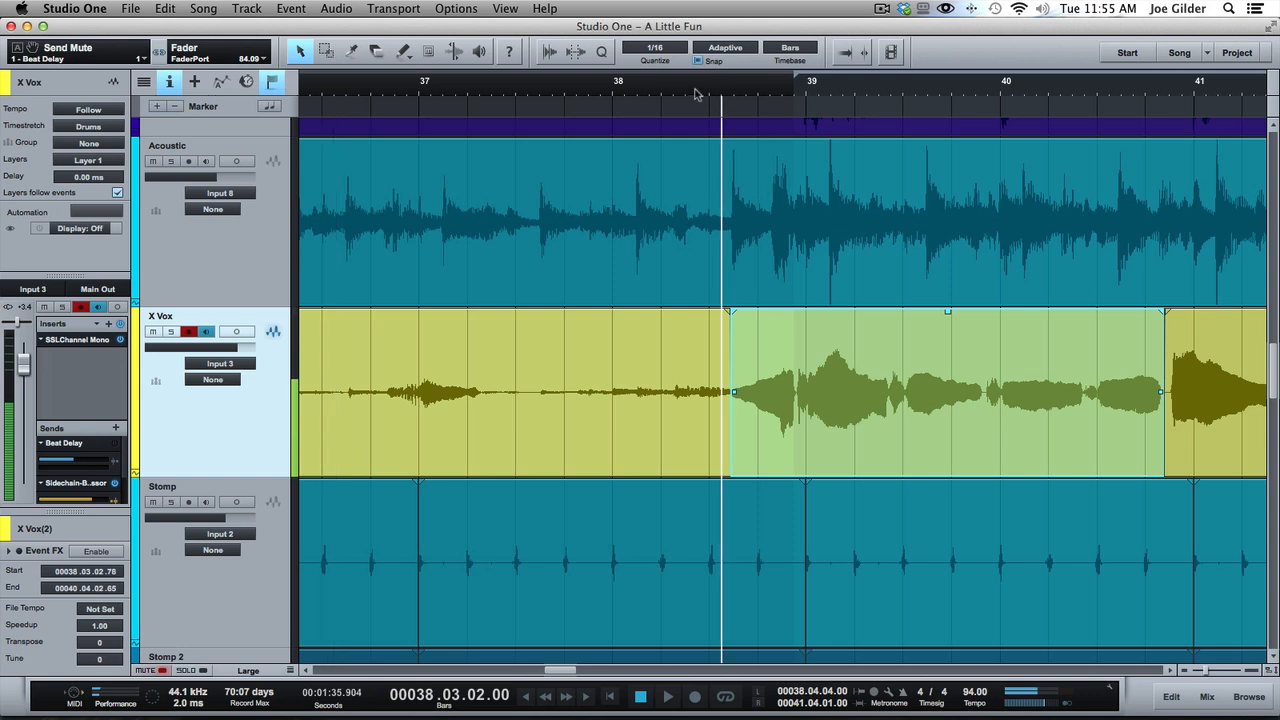
pyautogui.hscroll(3, 1019, 430)
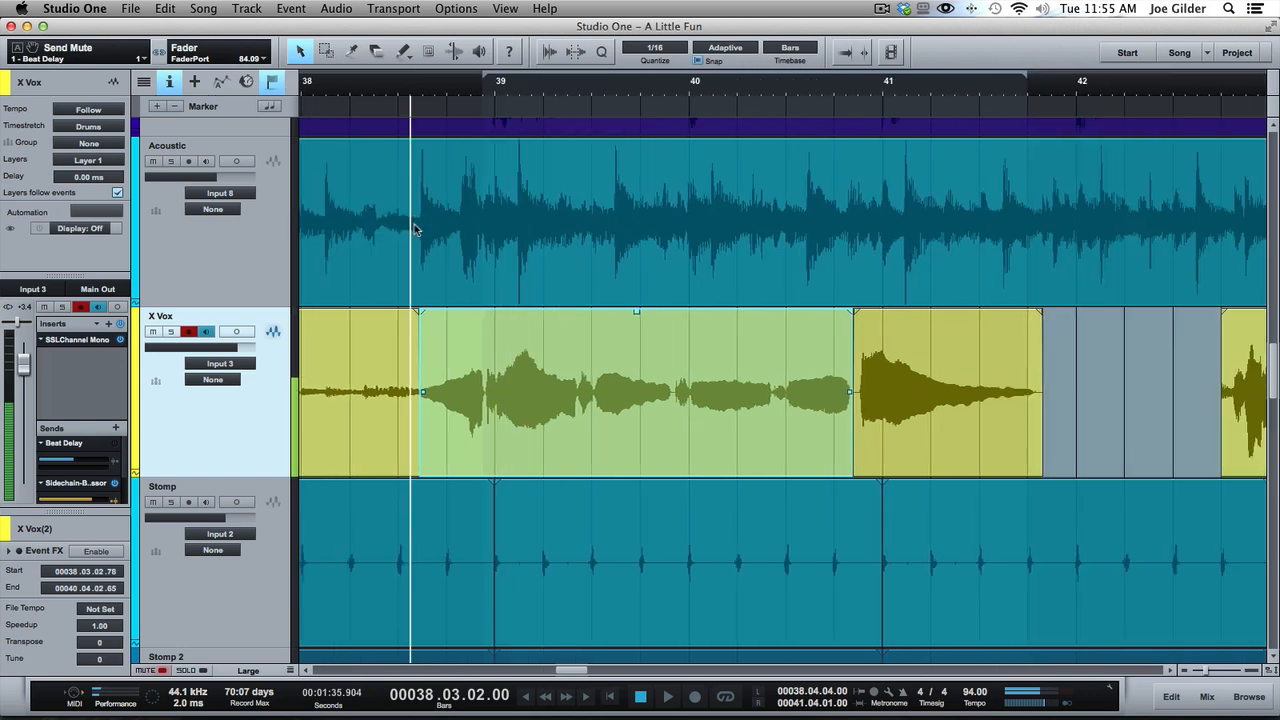
pyautogui.press('space')
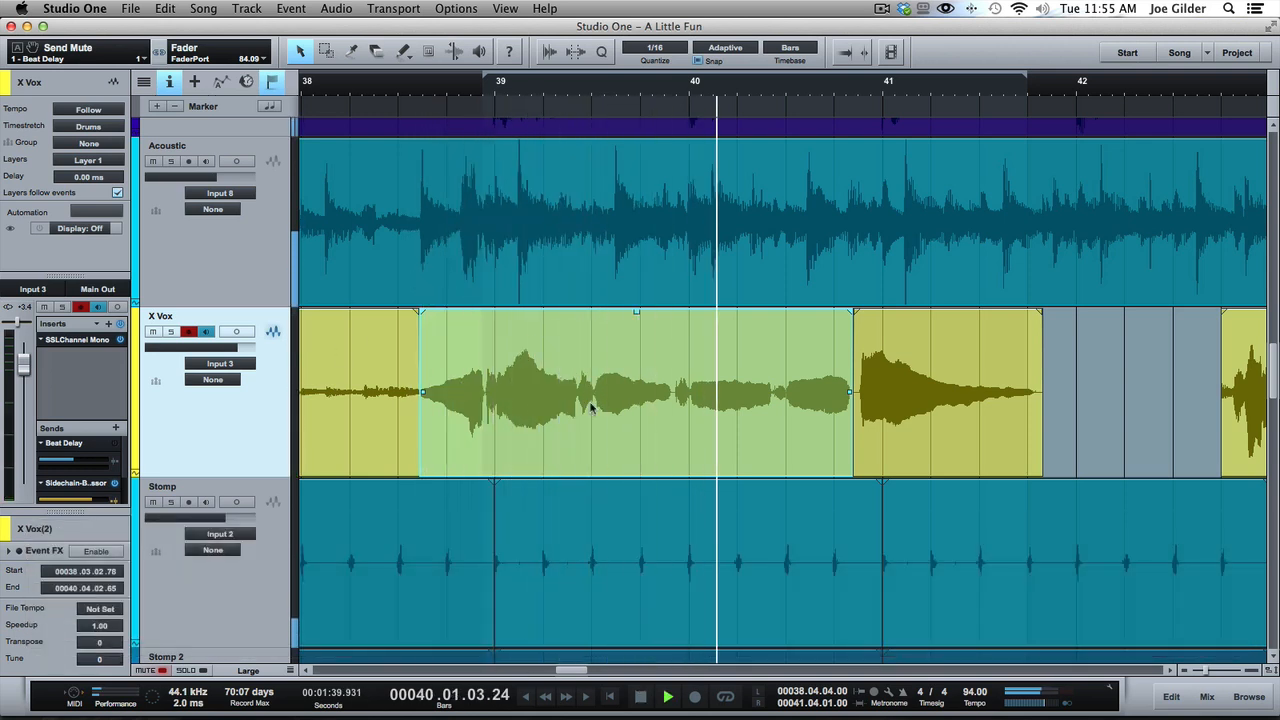
pyautogui.press('space')
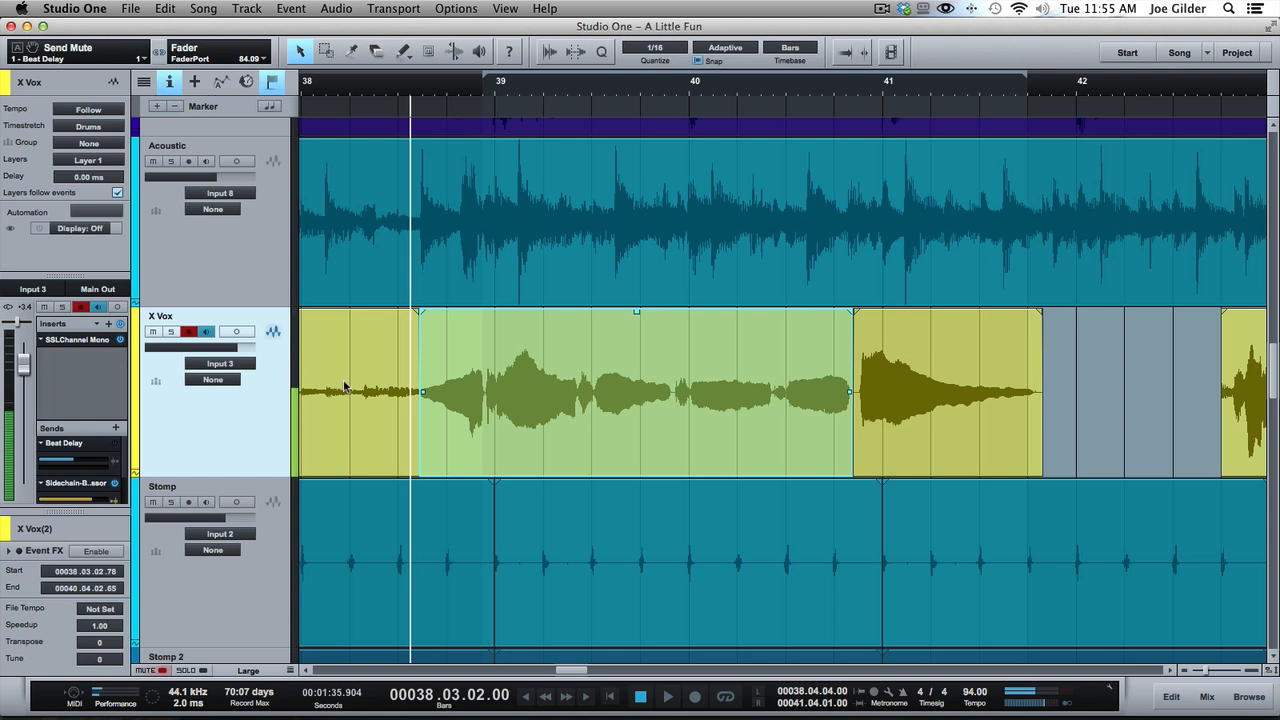
# - Disarm recording on the X Vox track and look through the playback and recording options without changing any
pyautogui.click(189, 332)
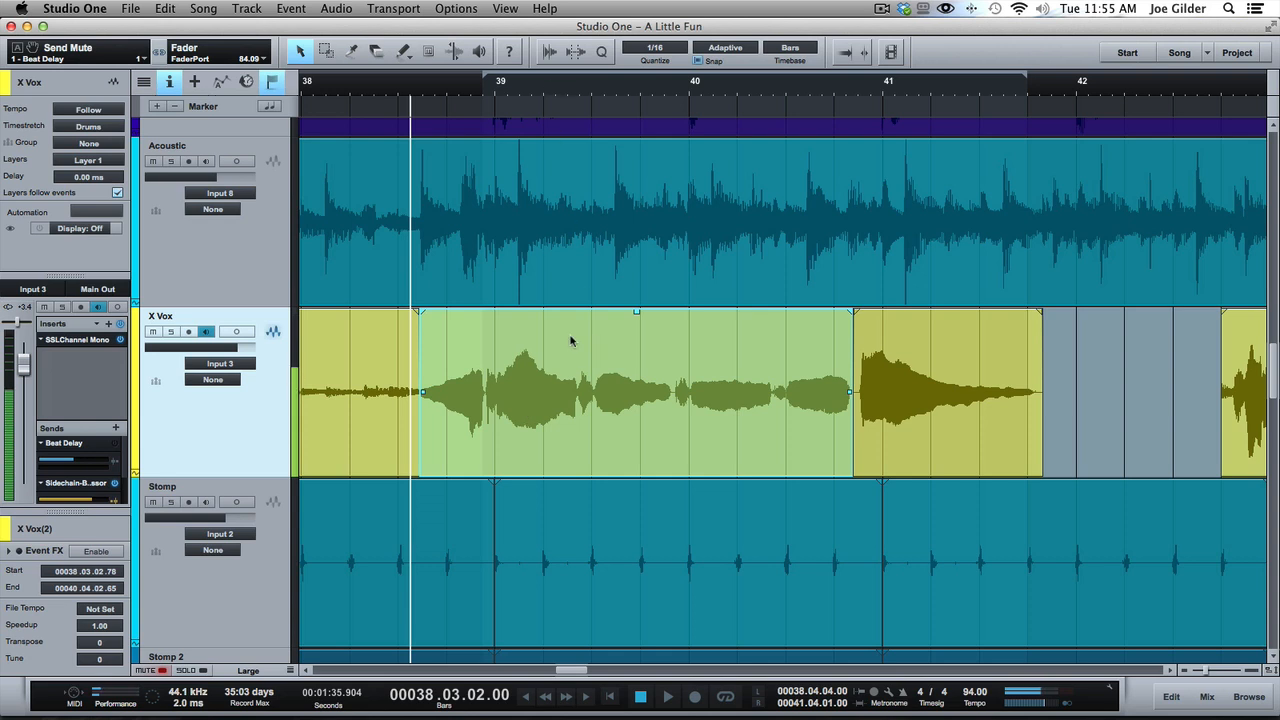
pyautogui.click(476, 7)
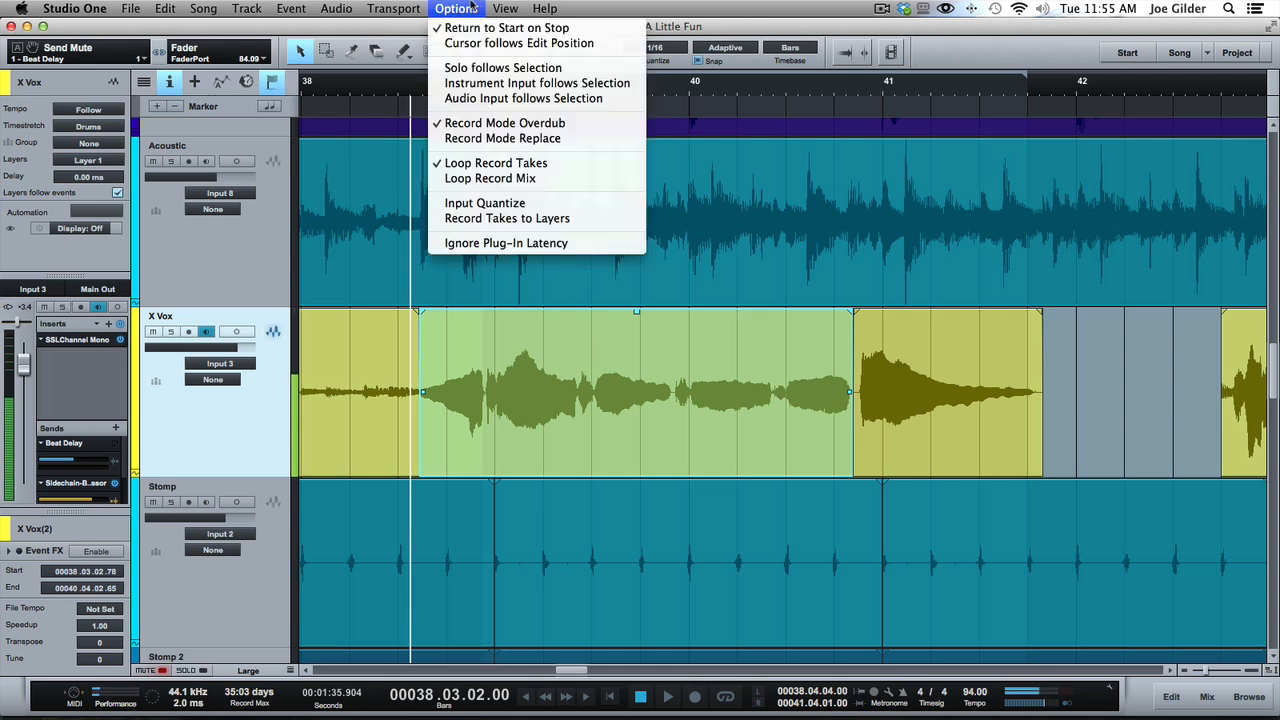
pyautogui.click(475, 4)
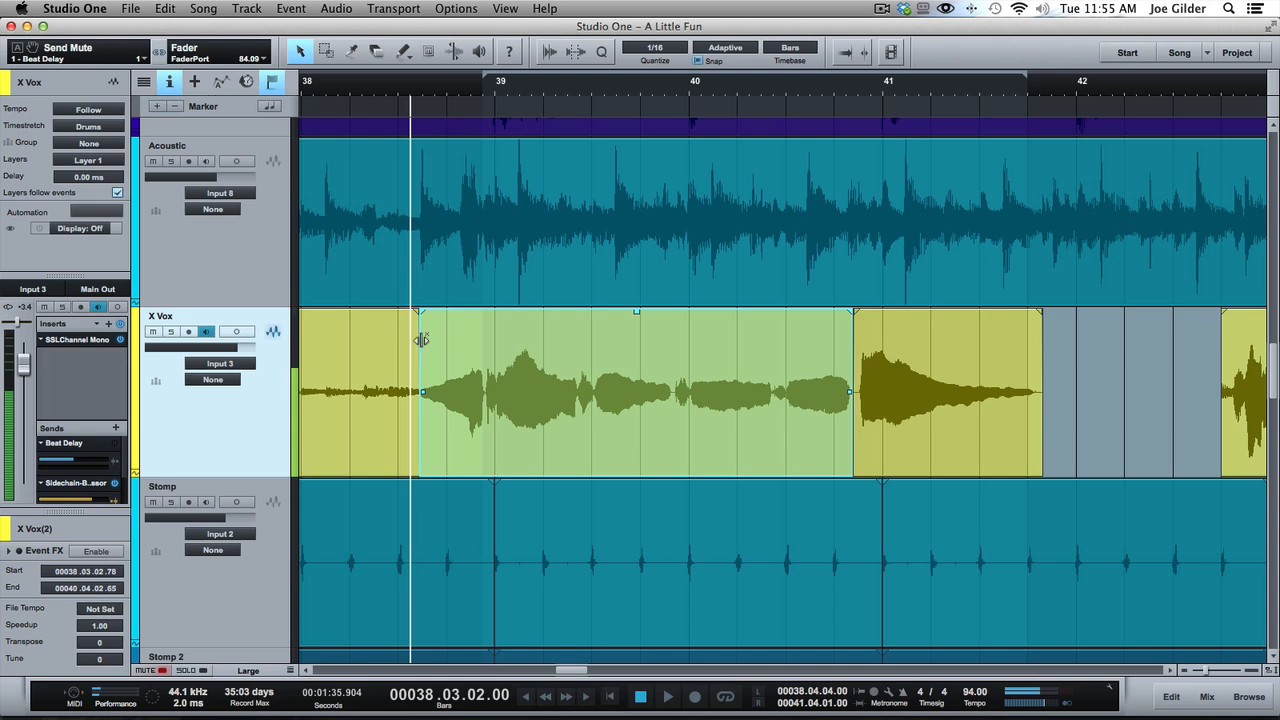
# - Re-arm the X Vox track for recording and review the advanced audio options, discarding the dialog
pyautogui.press('super')
pyautogui.click(189, 332)
pyautogui.press('super+comma')
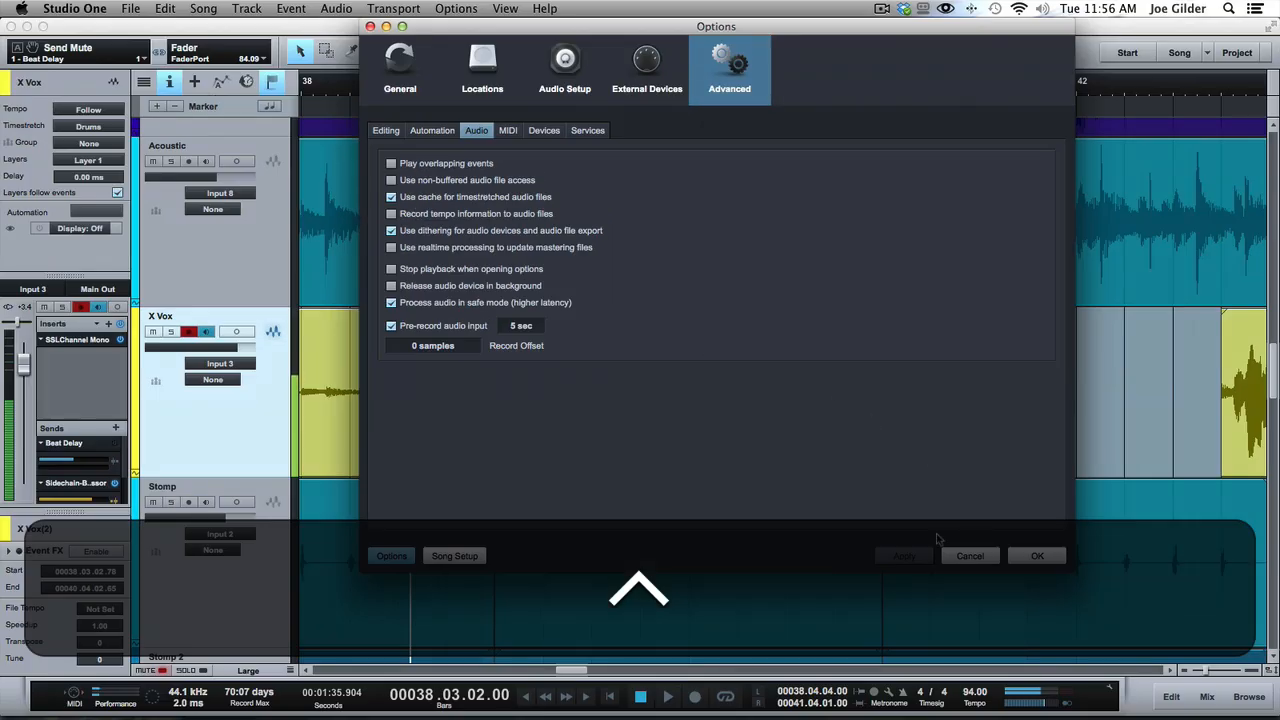
pyautogui.click(971, 554)
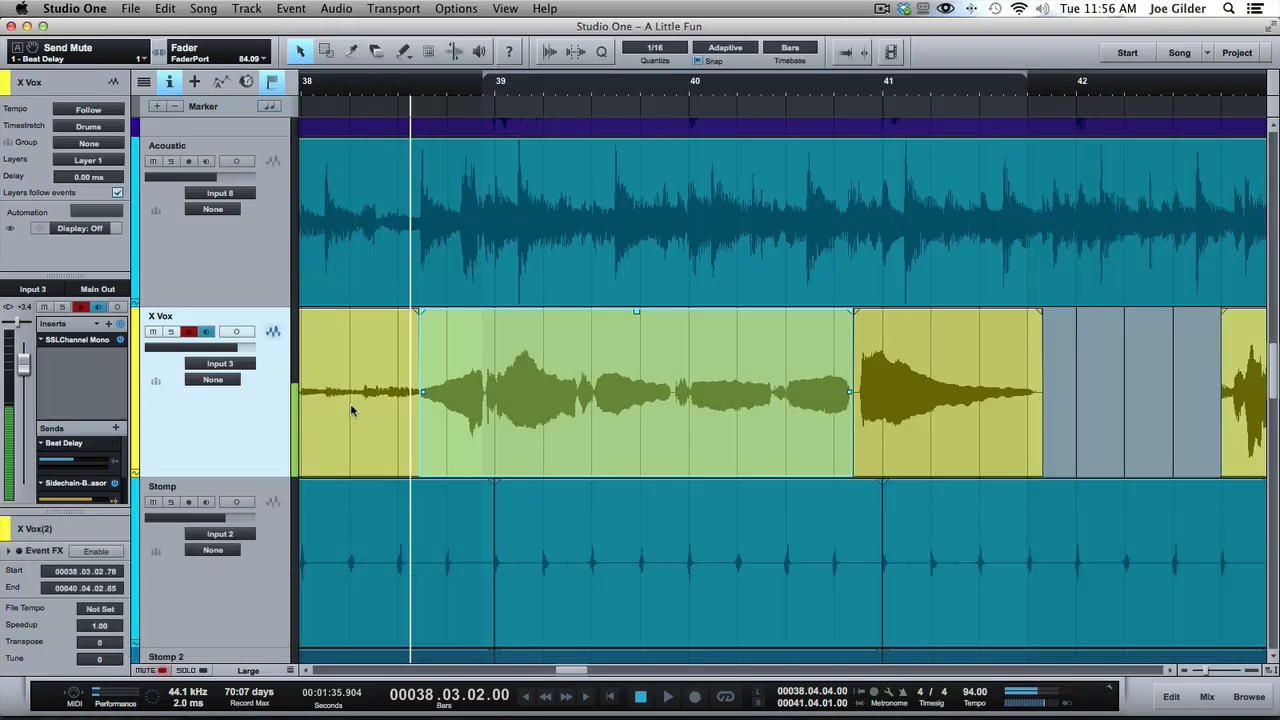
# - Compare playback from 00038.03.02.00 with the X Vox track armed and with it disarmed, and re-arm it
pyautogui.press('space')
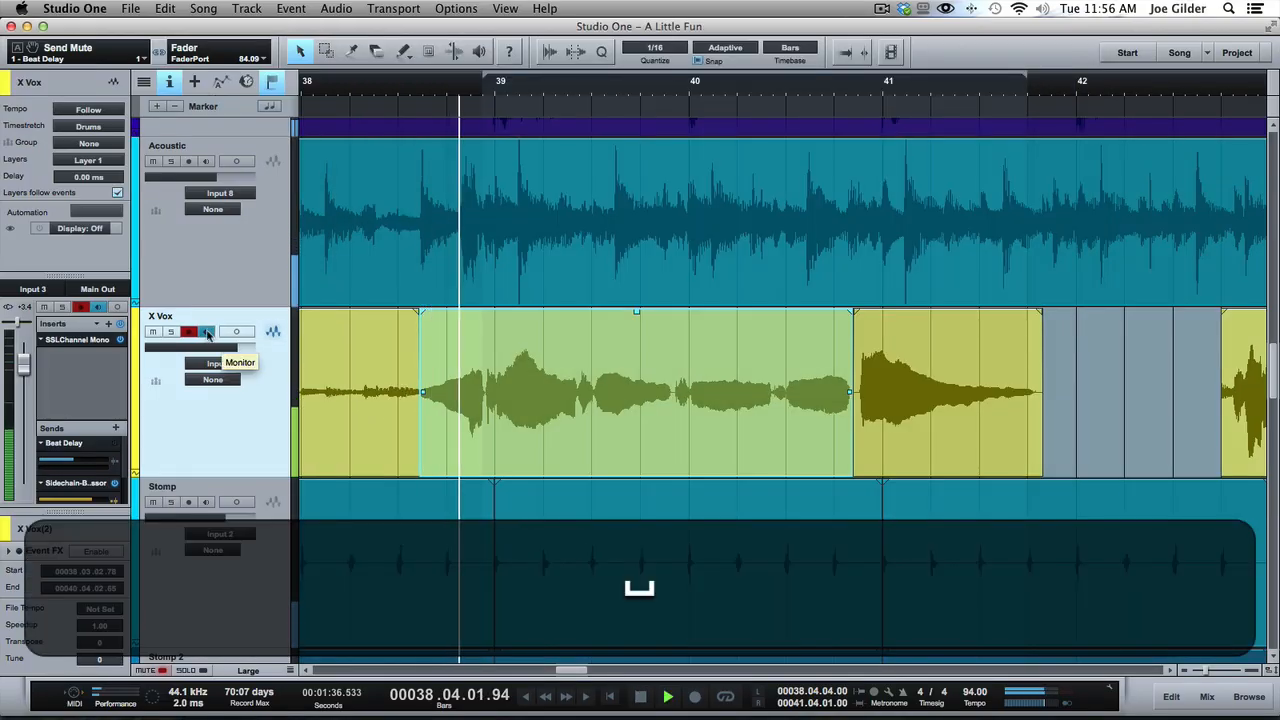
pyautogui.press('space')
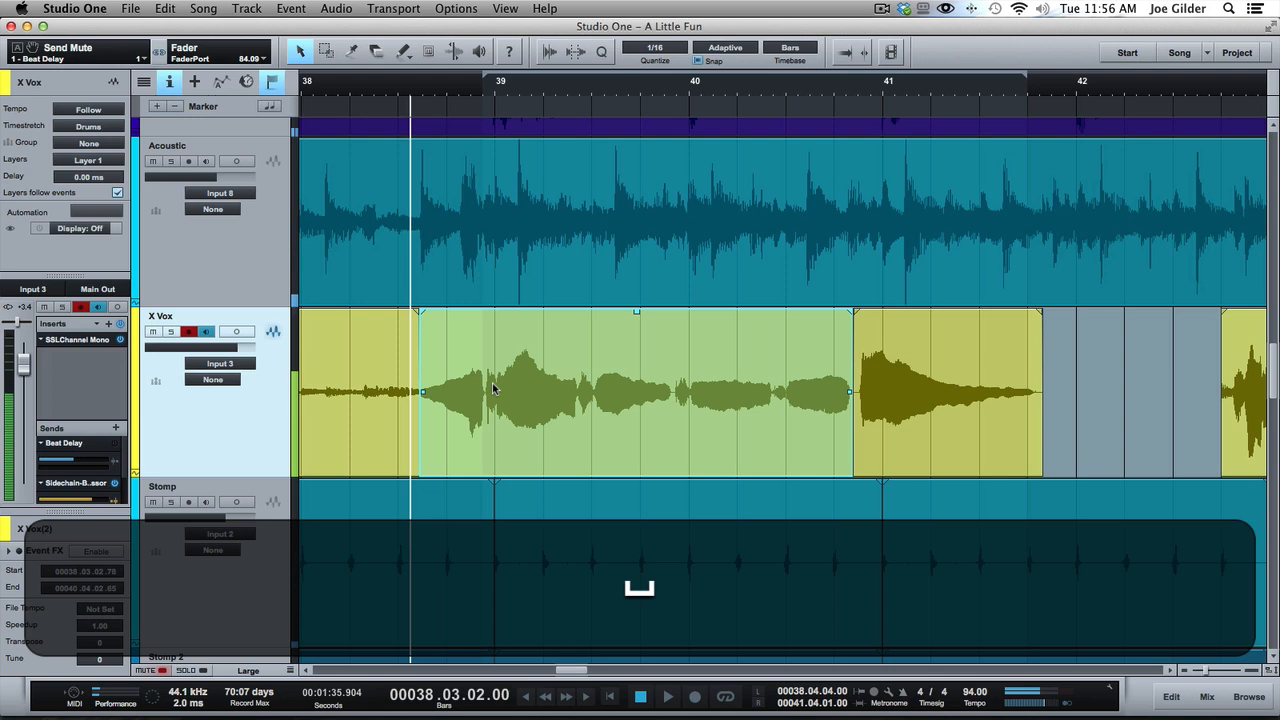
pyautogui.click(194, 333)
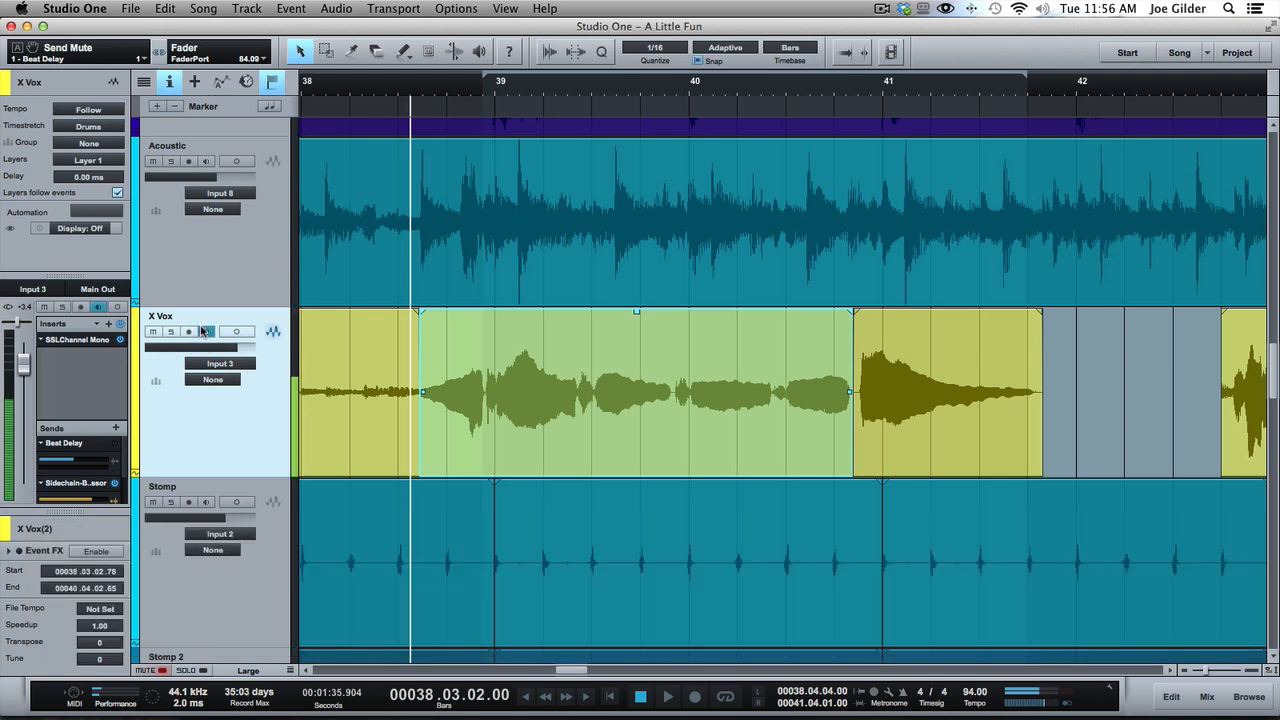
pyautogui.press('space')
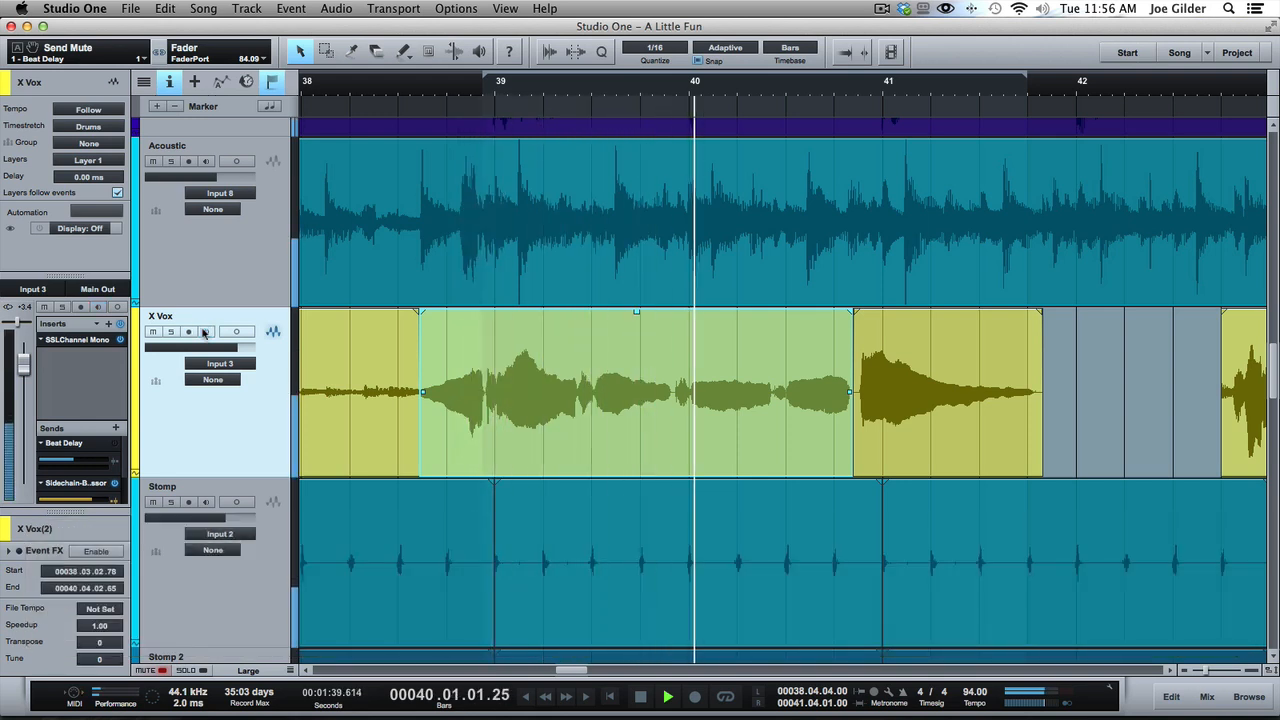
pyautogui.press('space')
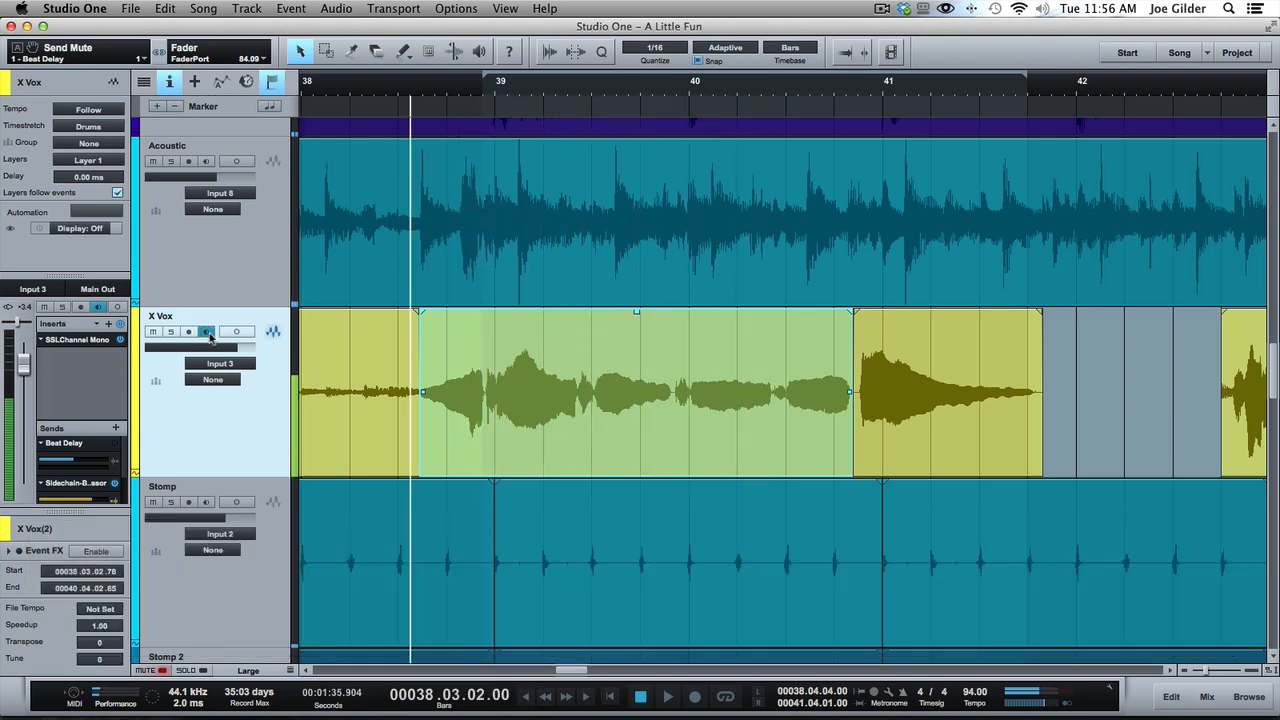
pyautogui.click(190, 335)
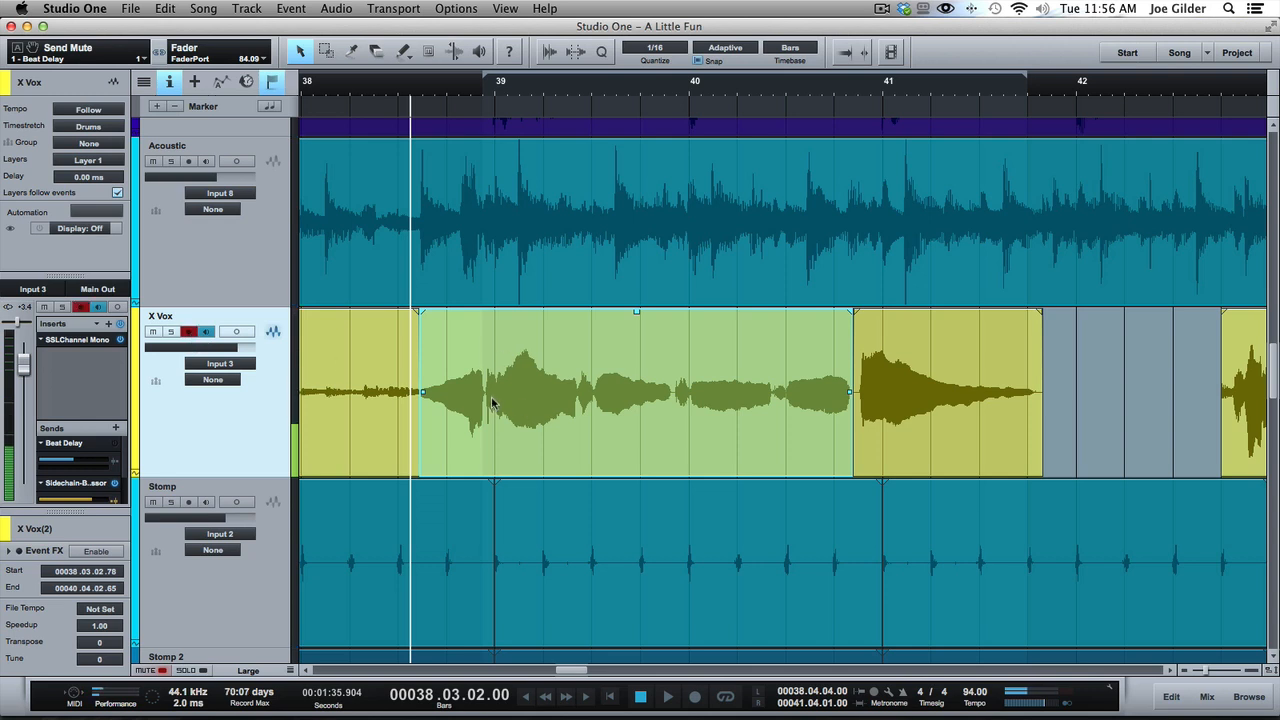
# - Disable "Audio Track Monitoring mutes Playback (Tape Style)" in the advanced console device options and apply the change
pyautogui.press('super')
pyautogui.press('super+comma')
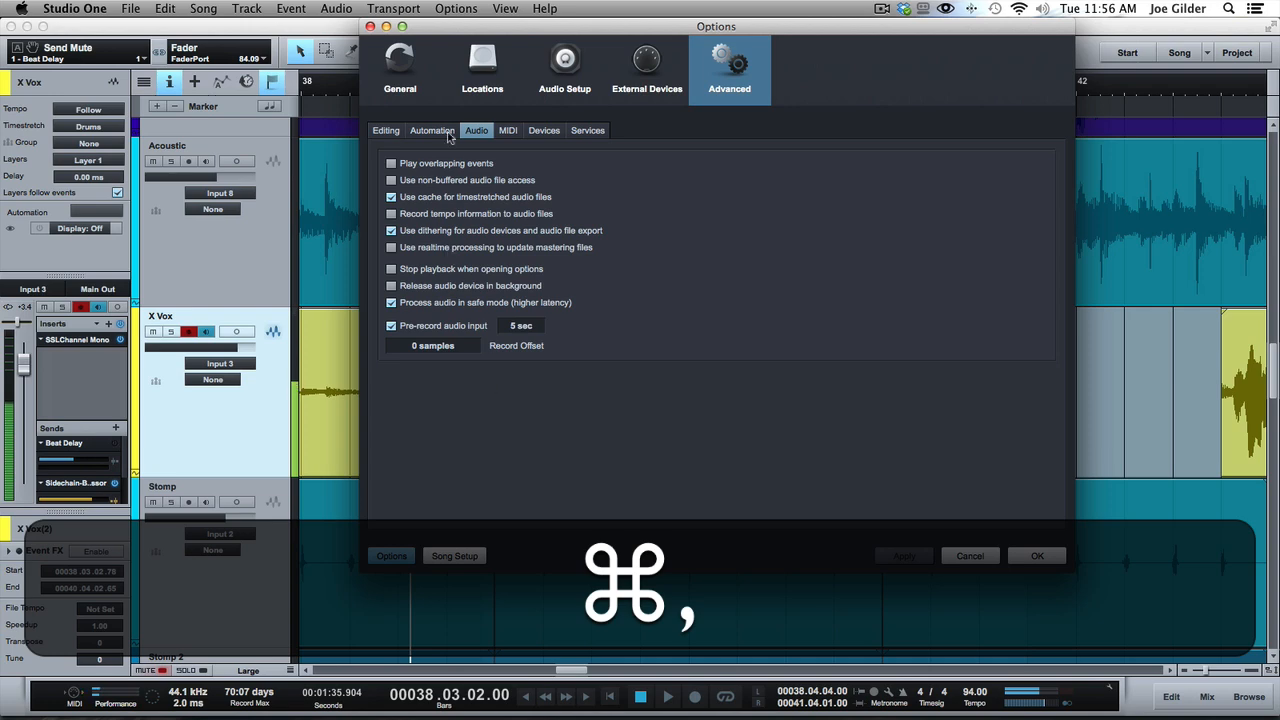
pyautogui.click(544, 130)
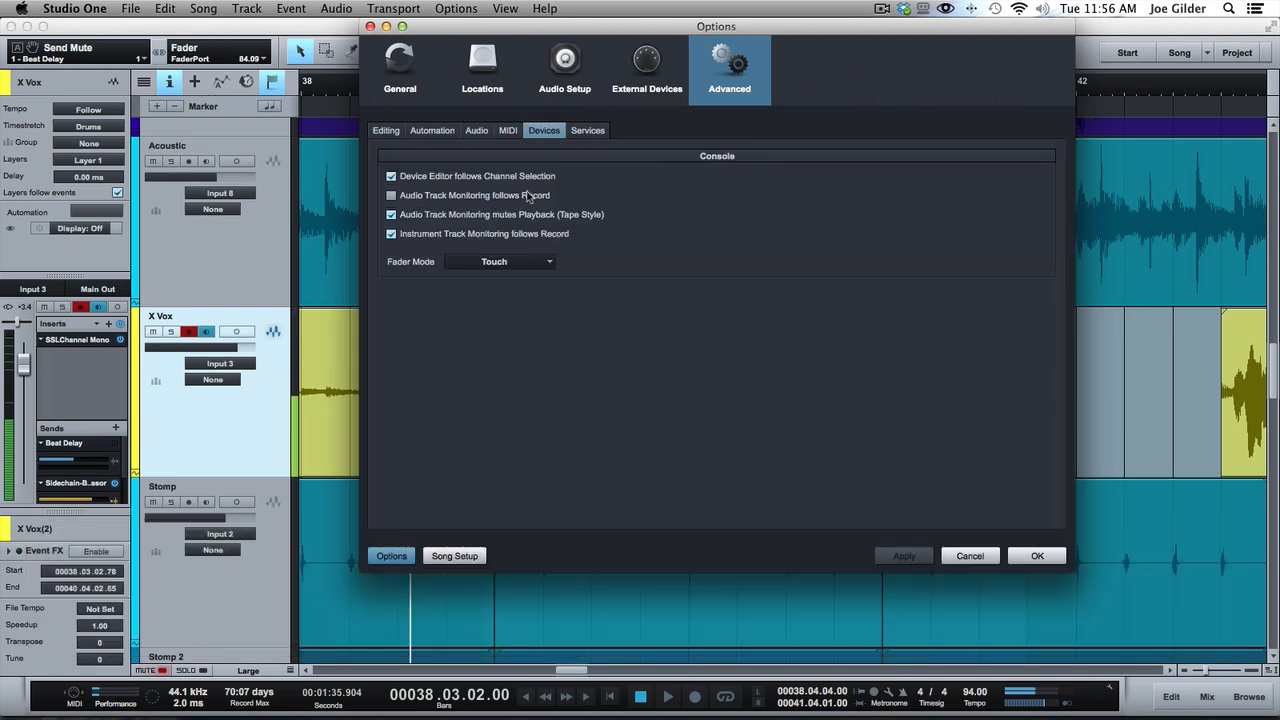
pyautogui.click(391, 214)
pyautogui.press('ctrl')
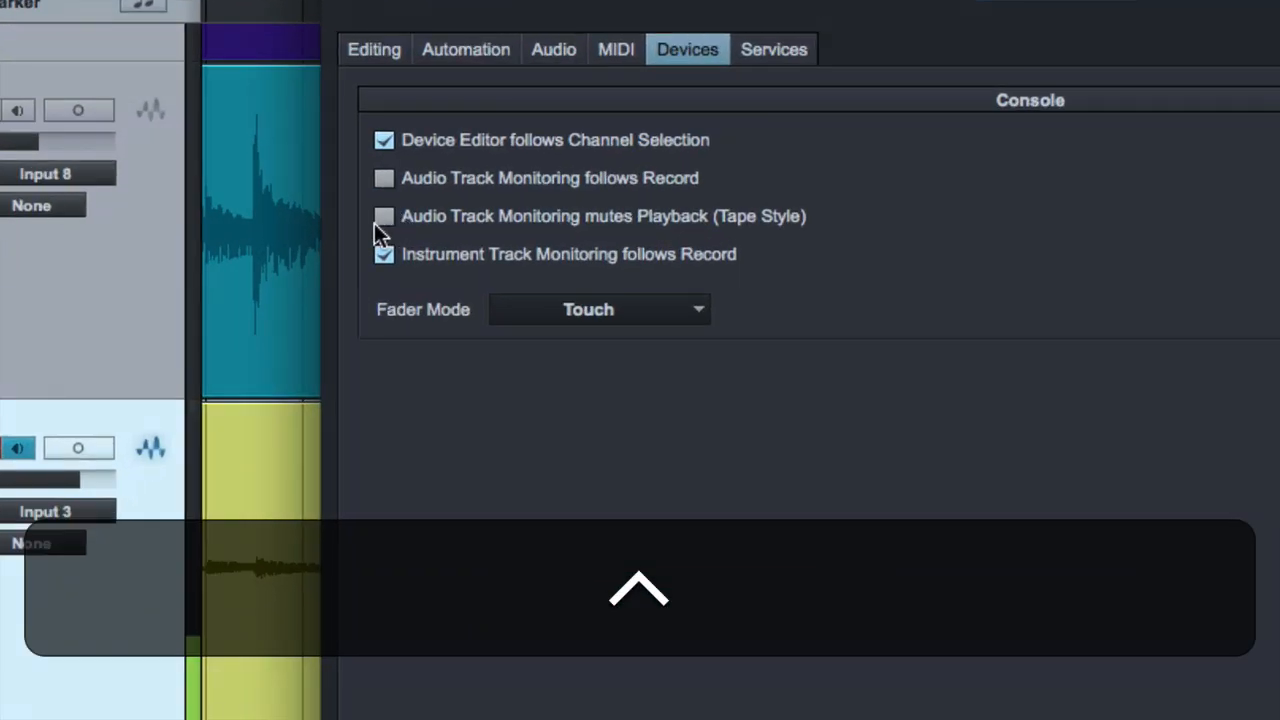
pyautogui.scroll(5, 791, 275)
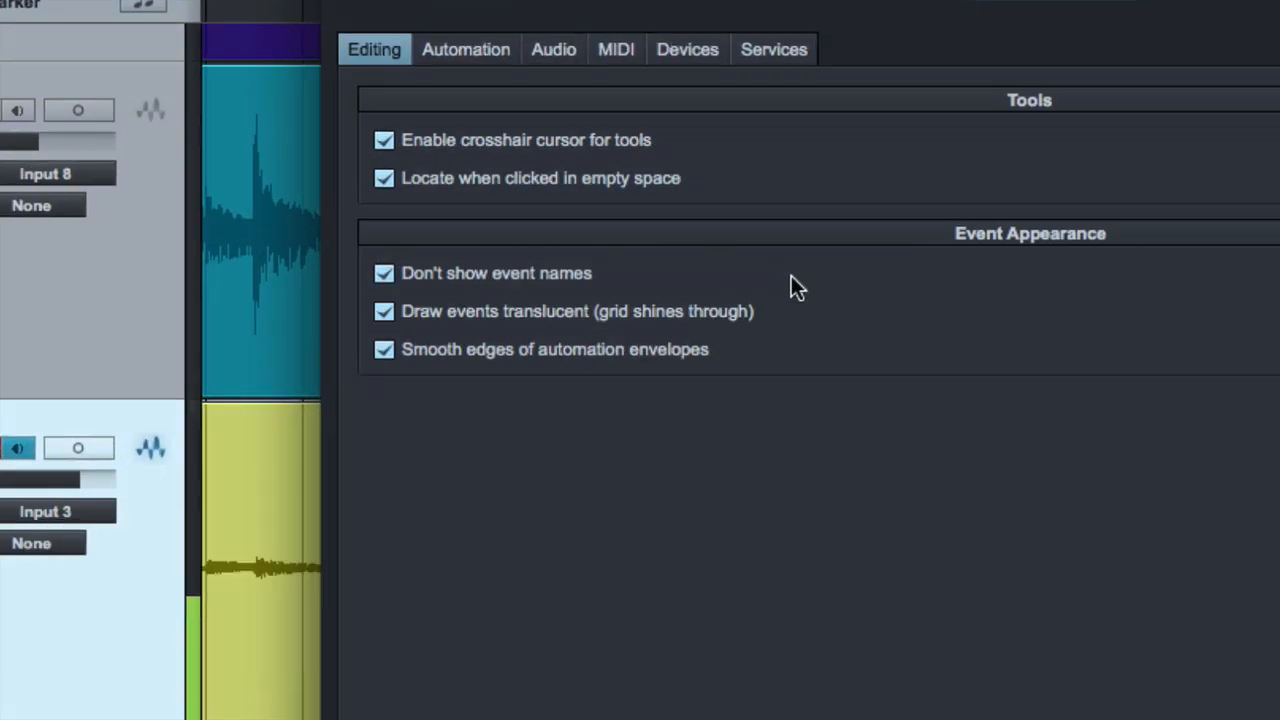
pyautogui.click(905, 556)
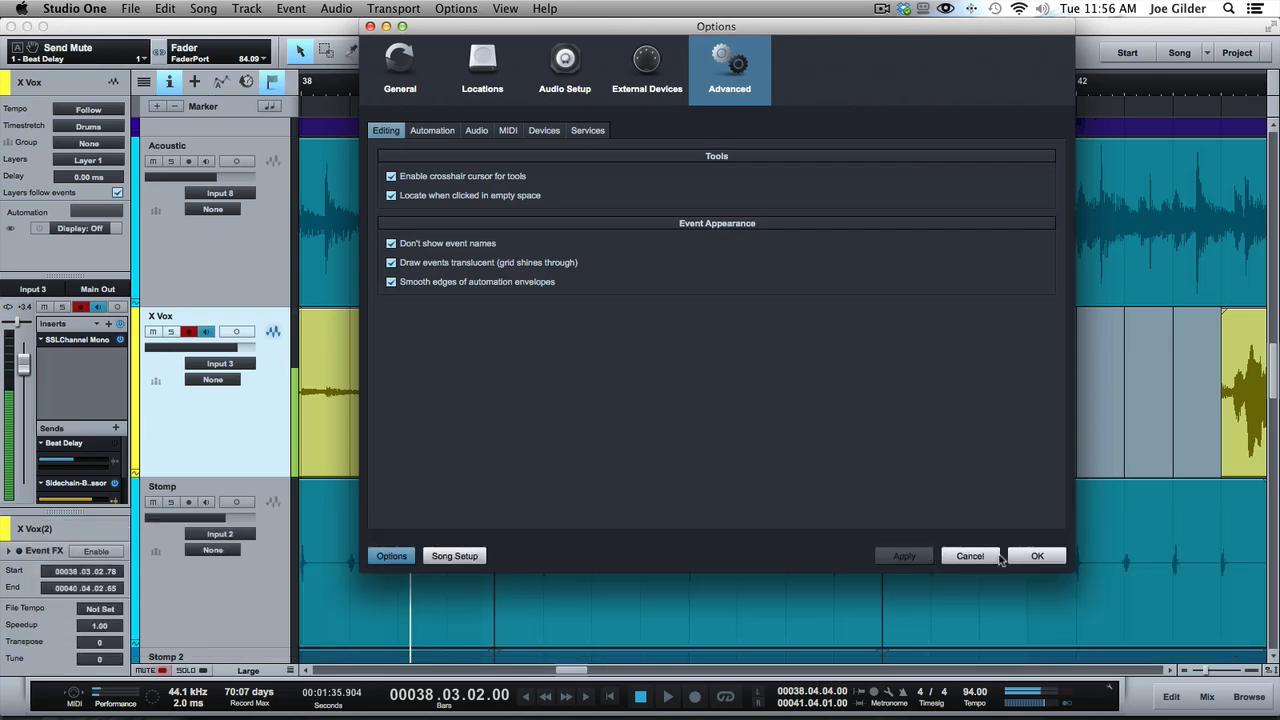
pyautogui.click(1034, 558)
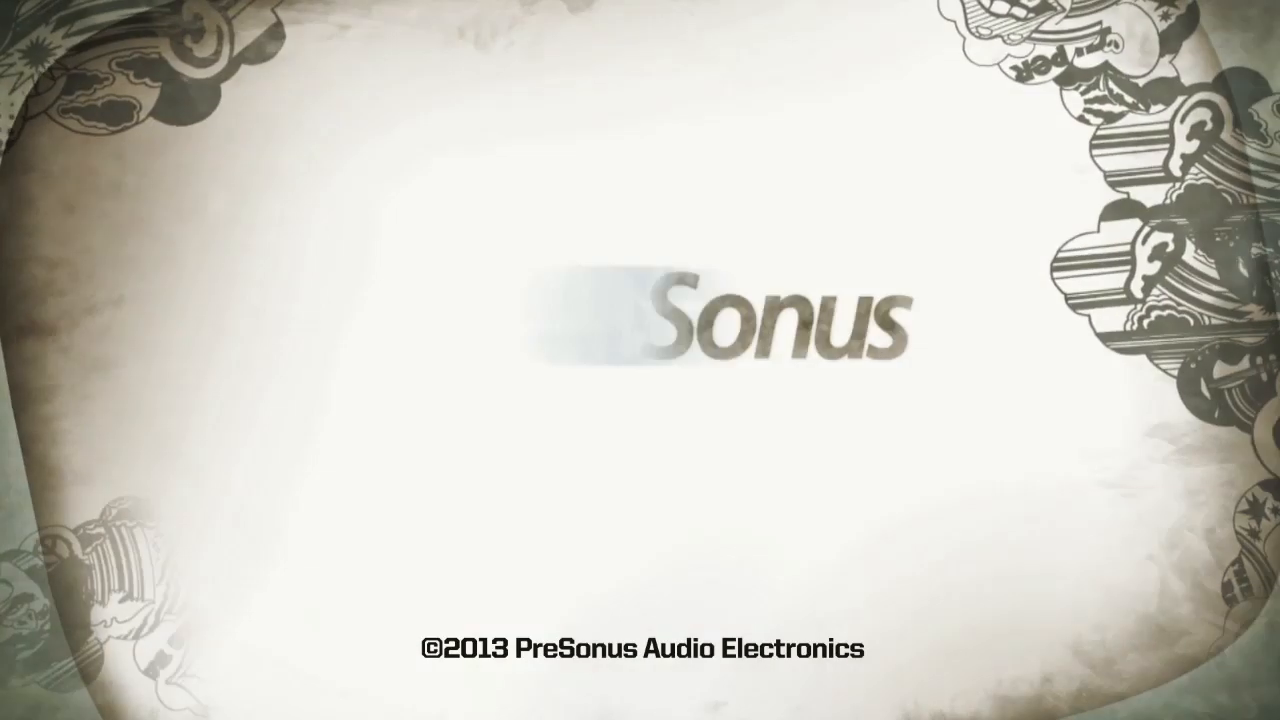